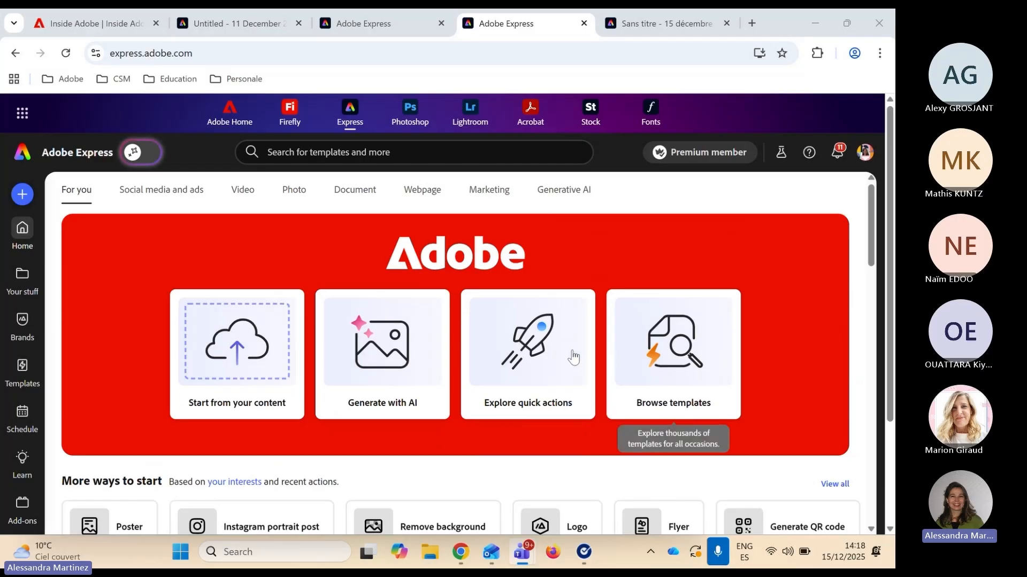
Create a new blank design in the standard Square 1:1 size
{"action": "scroll", "coordinate": [629, 315], "scroll_direction": "down", "scroll_amount": 1}
{"action": "scroll", "coordinate": [628, 315], "scroll_direction": "up", "scroll_amount": 1}
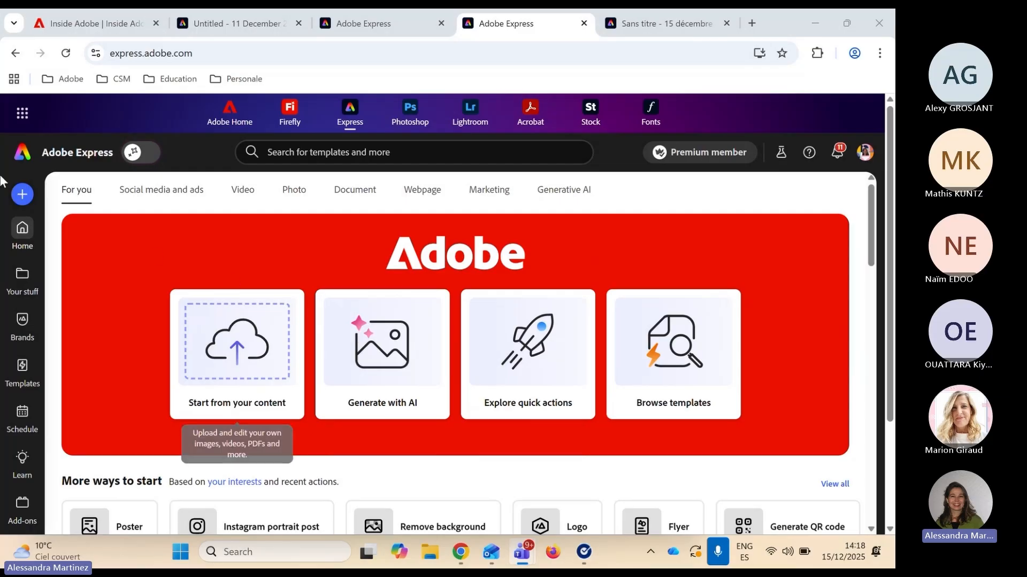
{"action": "left_click", "coordinate": [23, 195]}
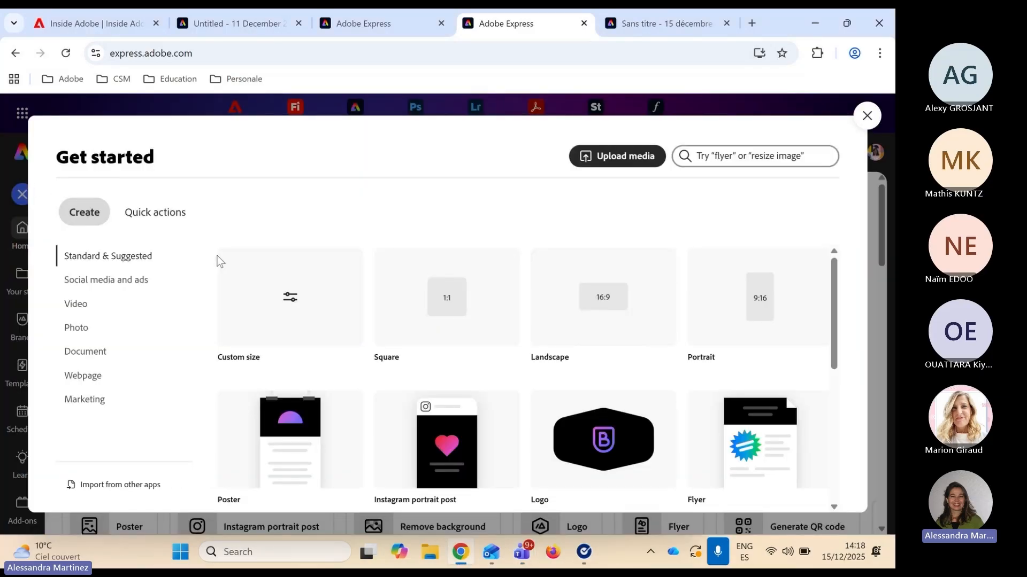
{"action": "left_click", "coordinate": [448, 301]}
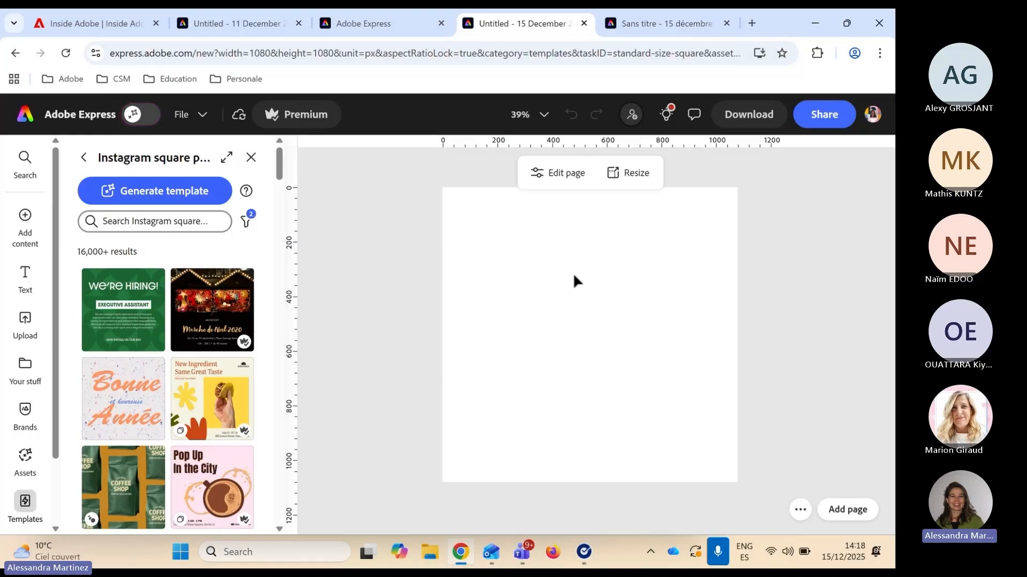
Examine the language, region and format options in the general account settings, leaving them as they are
{"action": "left_click", "coordinate": [25, 219]}
{"action": "left_click", "coordinate": [873, 115]}
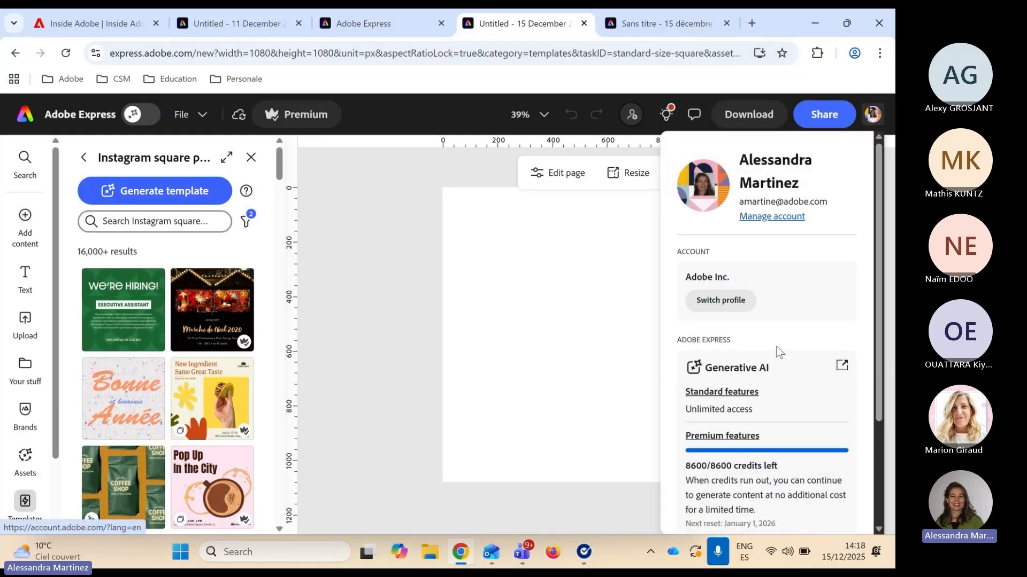
{"action": "scroll", "coordinate": [760, 400], "scroll_direction": "down", "scroll_amount": 1}
{"action": "scroll", "coordinate": [766, 399], "scroll_direction": "down", "scroll_amount": 2}
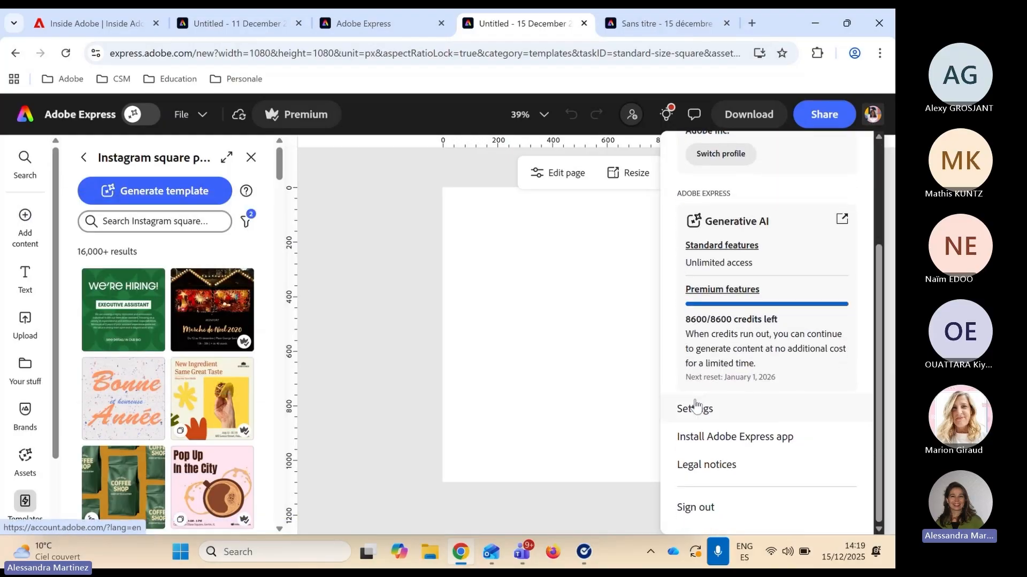
{"action": "left_click", "coordinate": [697, 408]}
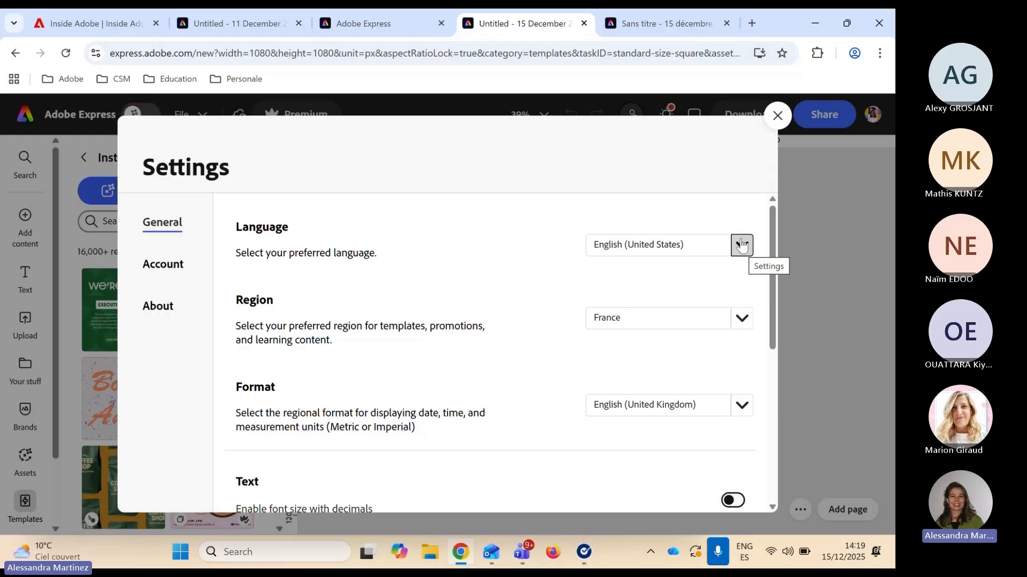
{"action": "left_click", "coordinate": [779, 116]}
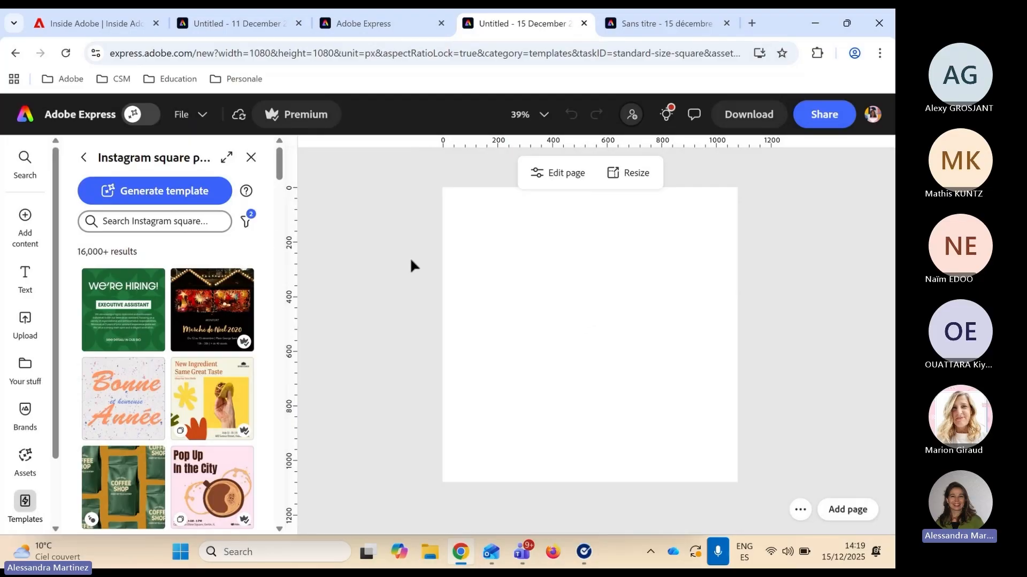
Insert the half-circle 35% progress chart from the charts and grids content onto the blank page
{"action": "mouse_move", "coordinate": [26, 220]}
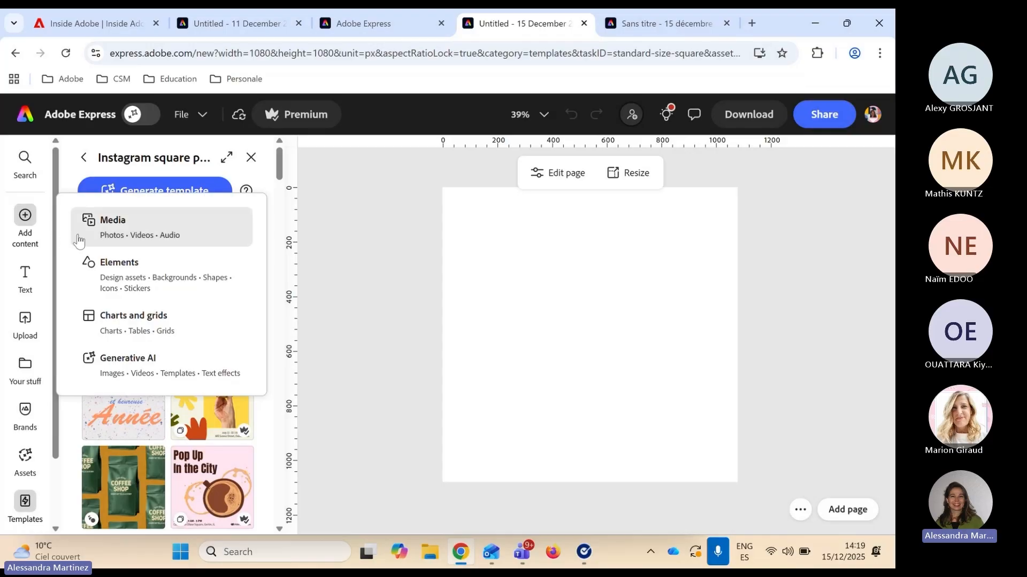
{"action": "left_click", "coordinate": [171, 324]}
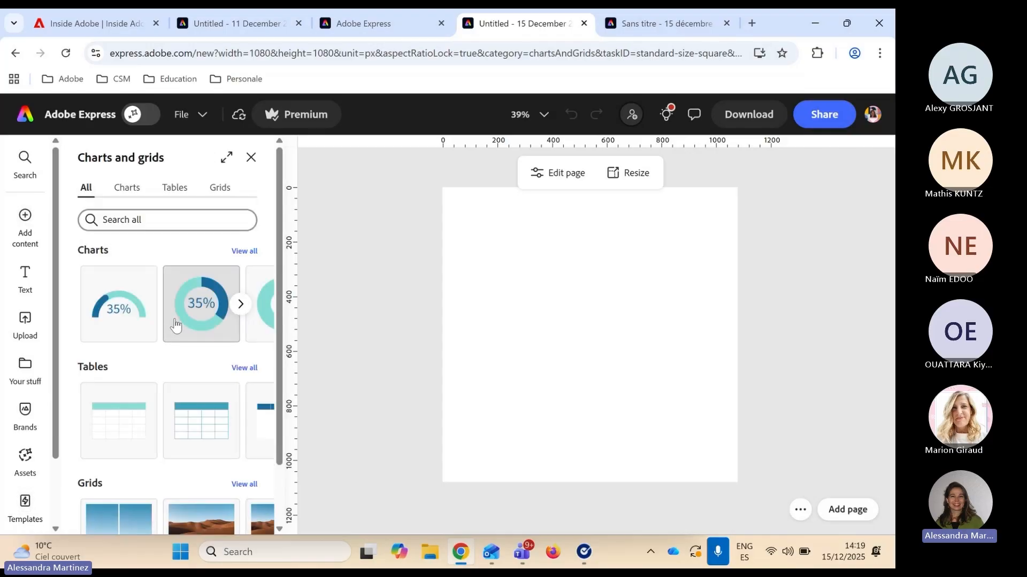
{"action": "left_click", "coordinate": [118, 302]}
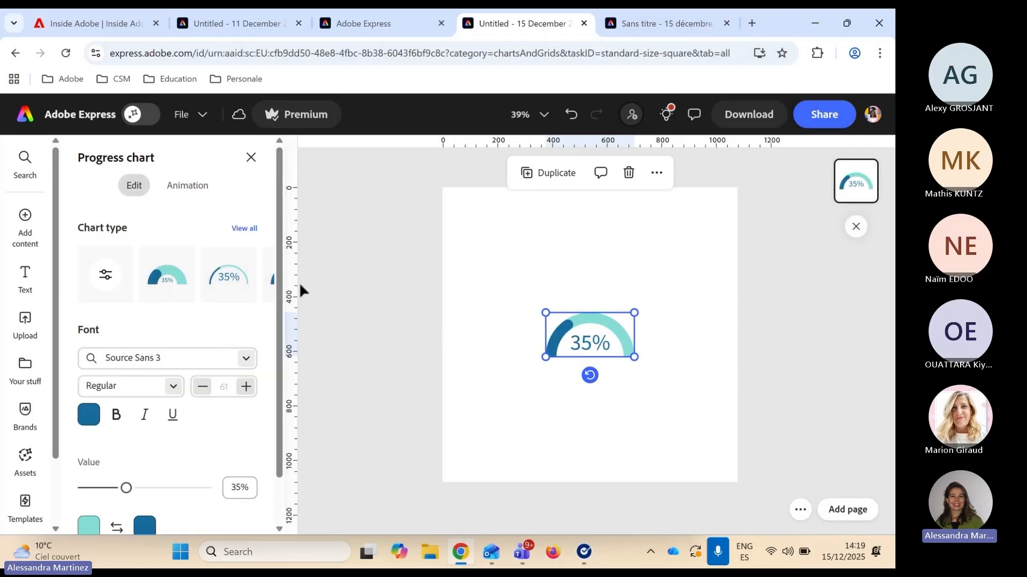
Change the progress chart's type to the thick, flat-ended half-ring style
{"action": "left_click", "coordinate": [252, 276]}
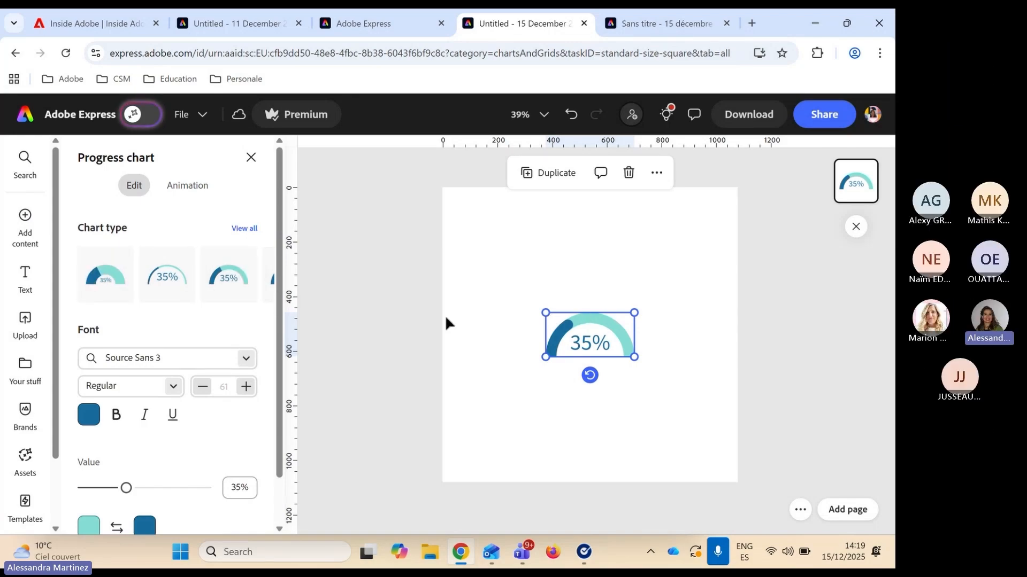
{"action": "left_click", "coordinate": [255, 278]}
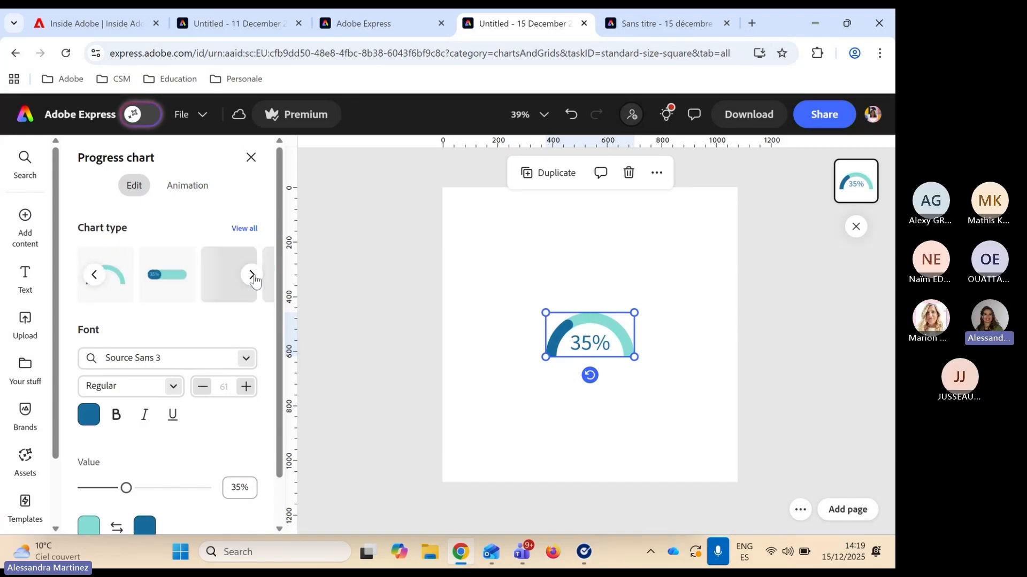
{"action": "left_click", "coordinate": [97, 275]}
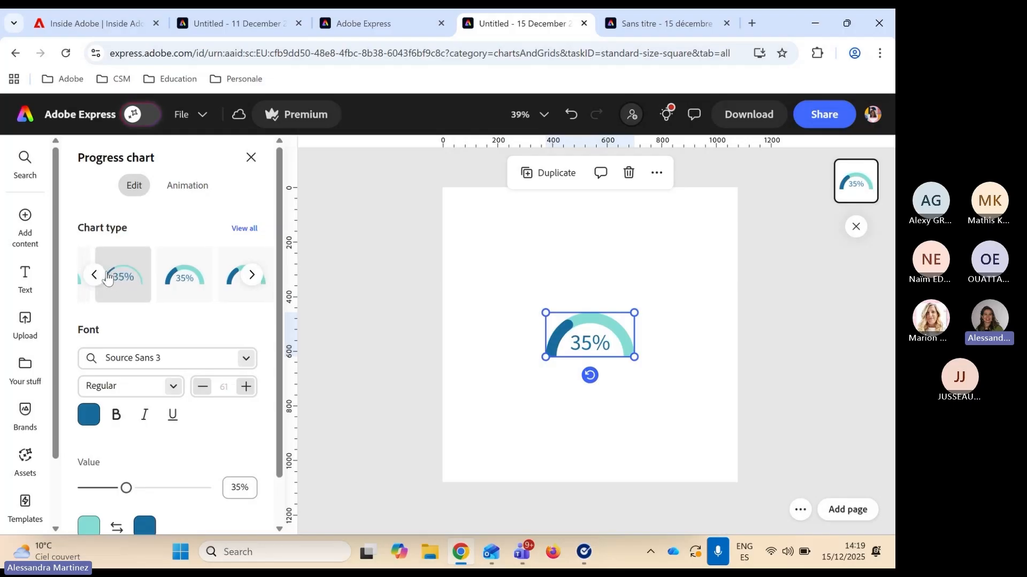
{"action": "left_click", "coordinate": [107, 278]}
{"action": "left_click", "coordinate": [97, 277]}
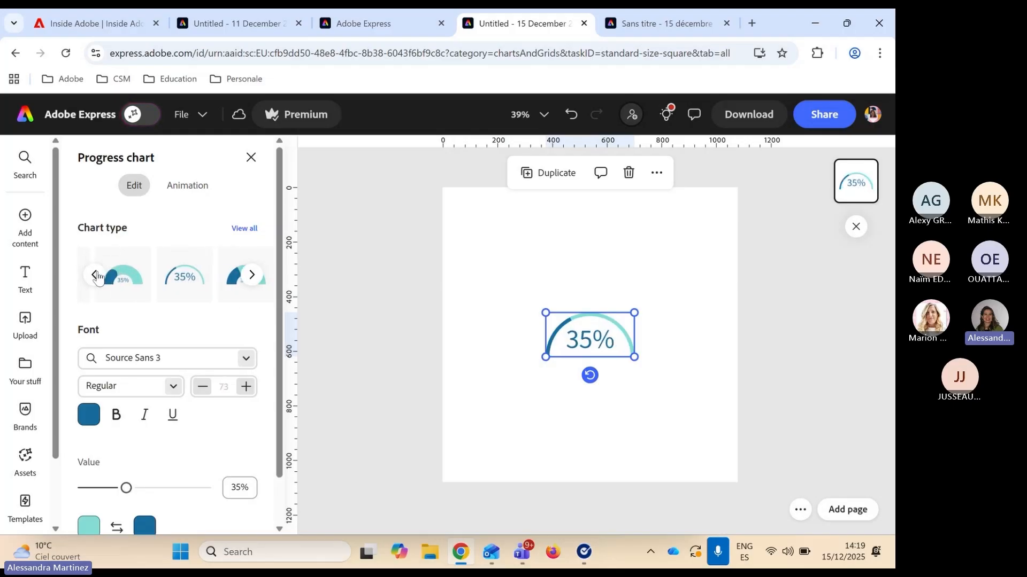
{"action": "left_click", "coordinate": [136, 288]}
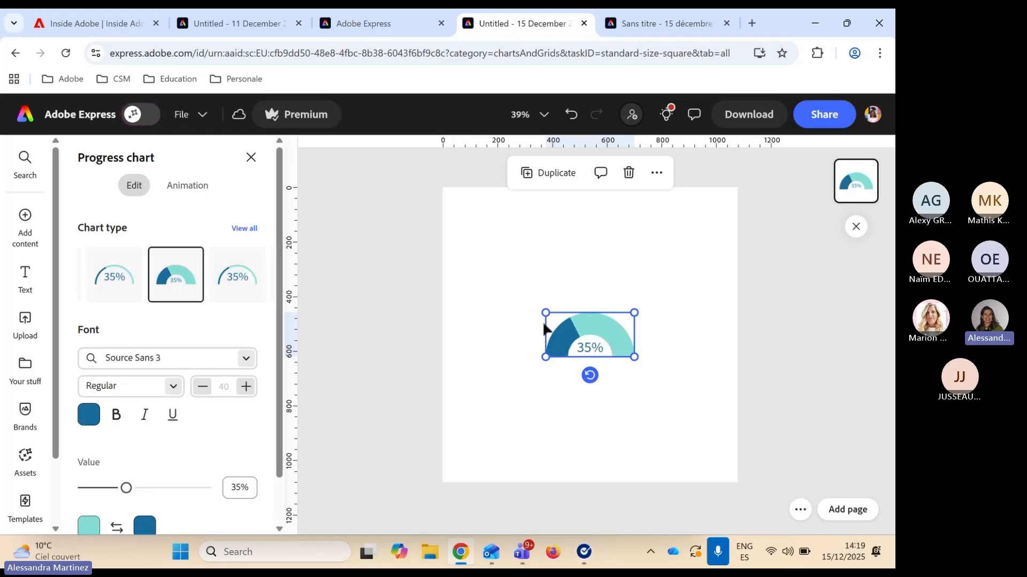
Examine the font, value and fill colour swatches available for the progress chart, and deselect the chart
{"action": "left_click", "coordinate": [711, 327]}
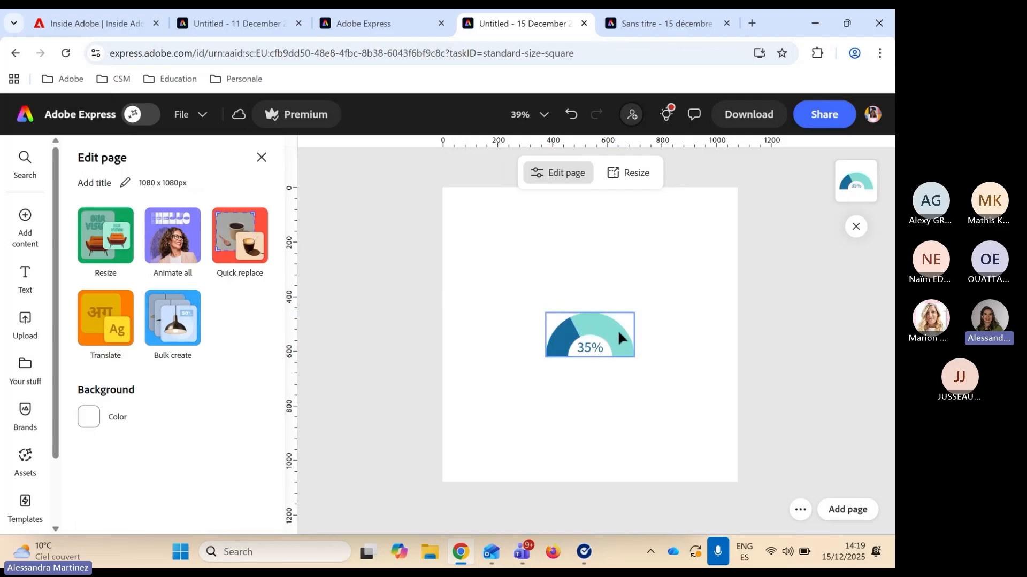
{"action": "left_click", "coordinate": [595, 350]}
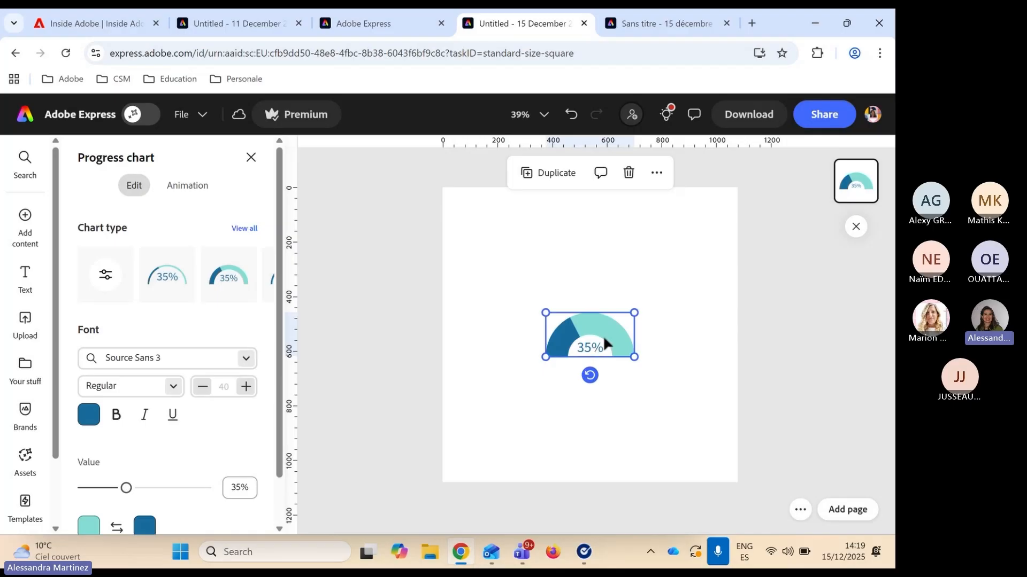
{"action": "scroll", "coordinate": [156, 478], "scroll_direction": "down", "scroll_amount": 1}
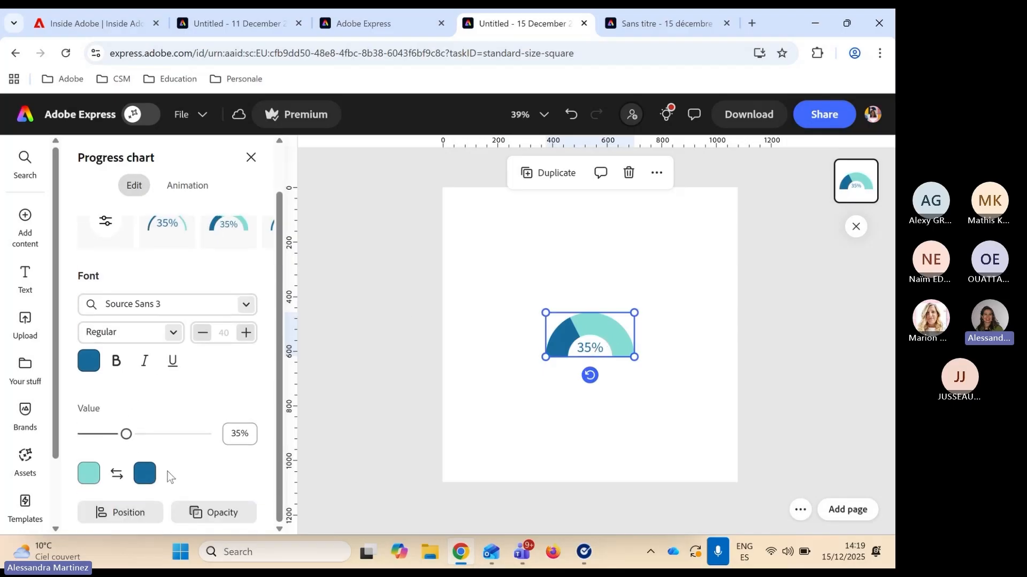
{"action": "left_click", "coordinate": [89, 474]}
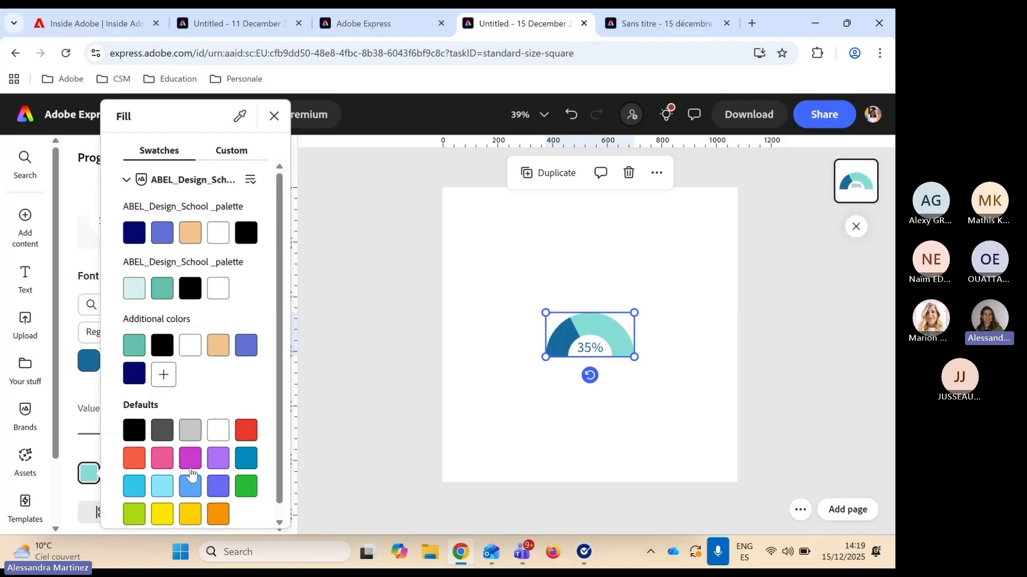
{"action": "left_click", "coordinate": [329, 413]}
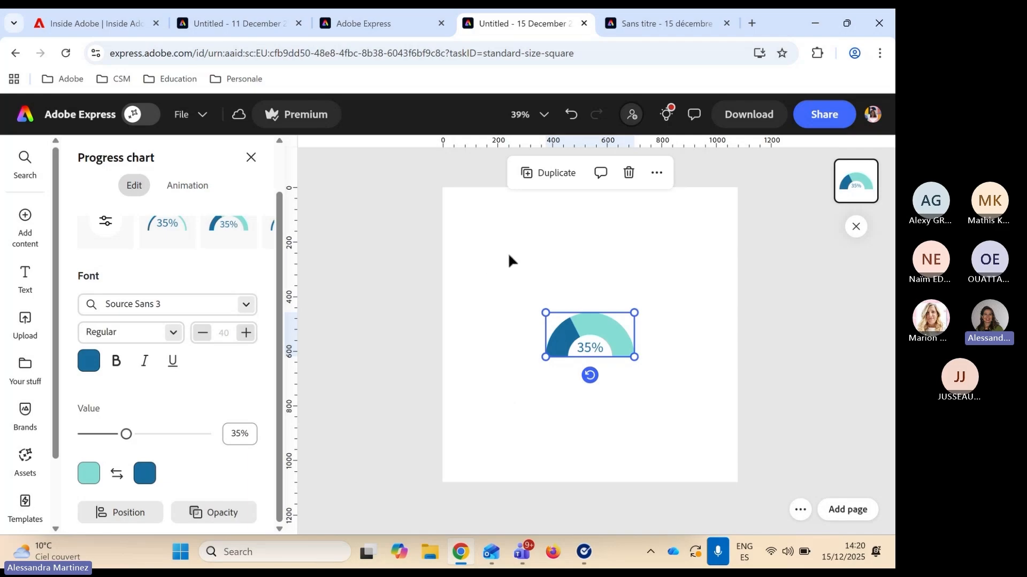
{"action": "left_click", "coordinate": [511, 275]}
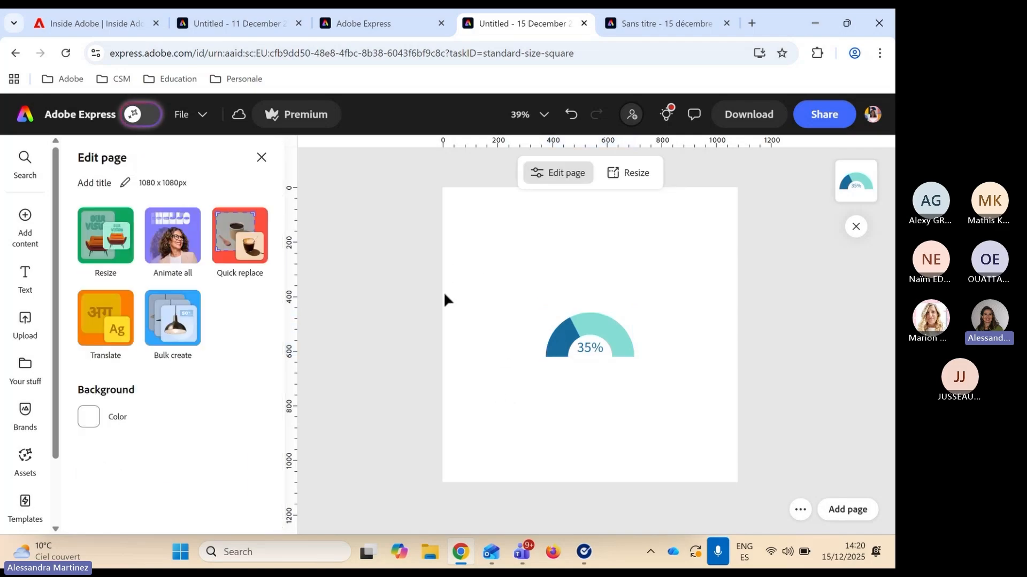
Search the media library for "bike in the city"
{"action": "left_click", "coordinate": [28, 219]}
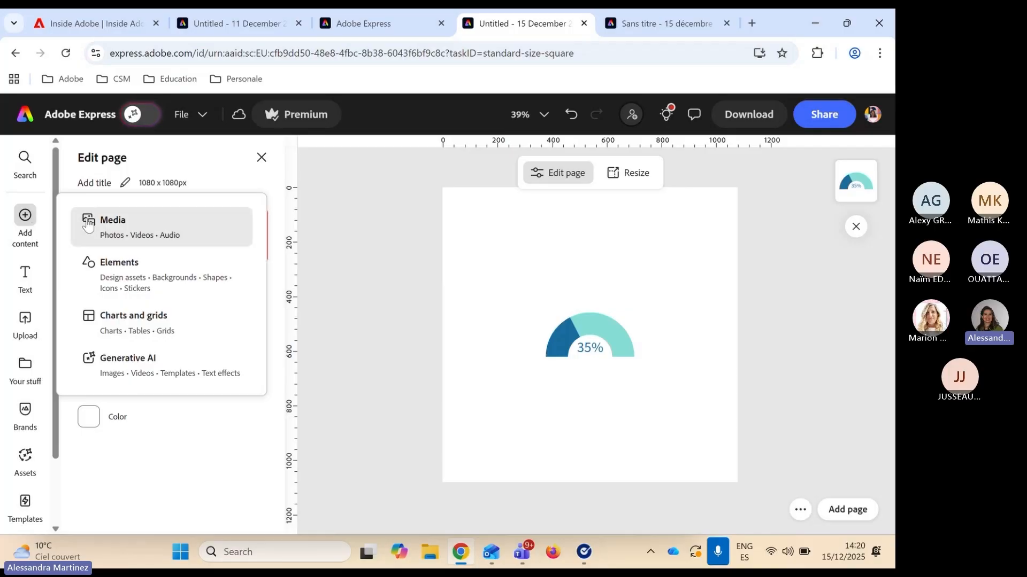
{"action": "left_click", "coordinate": [140, 228]}
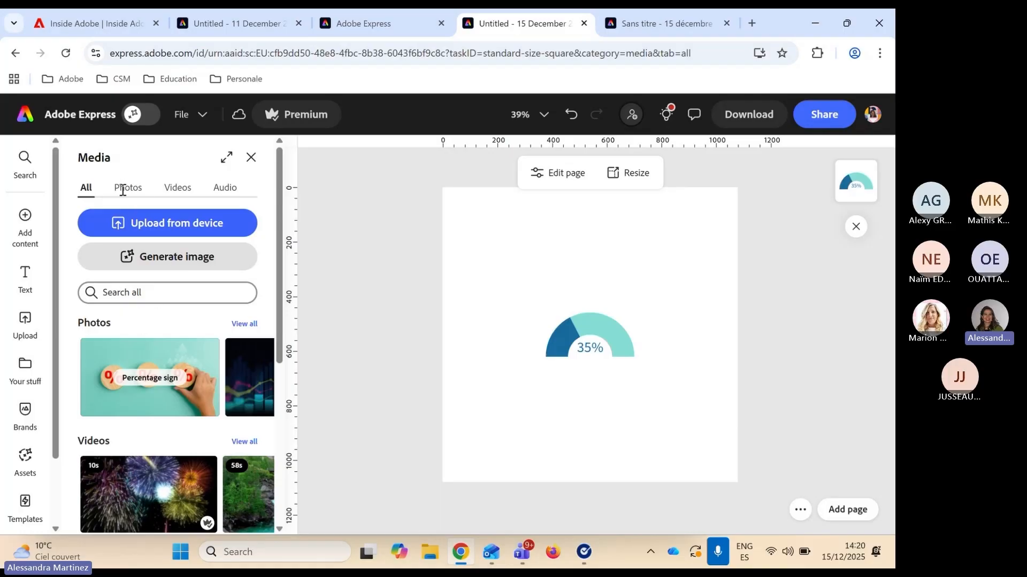
{"action": "left_click", "coordinate": [111, 290]}
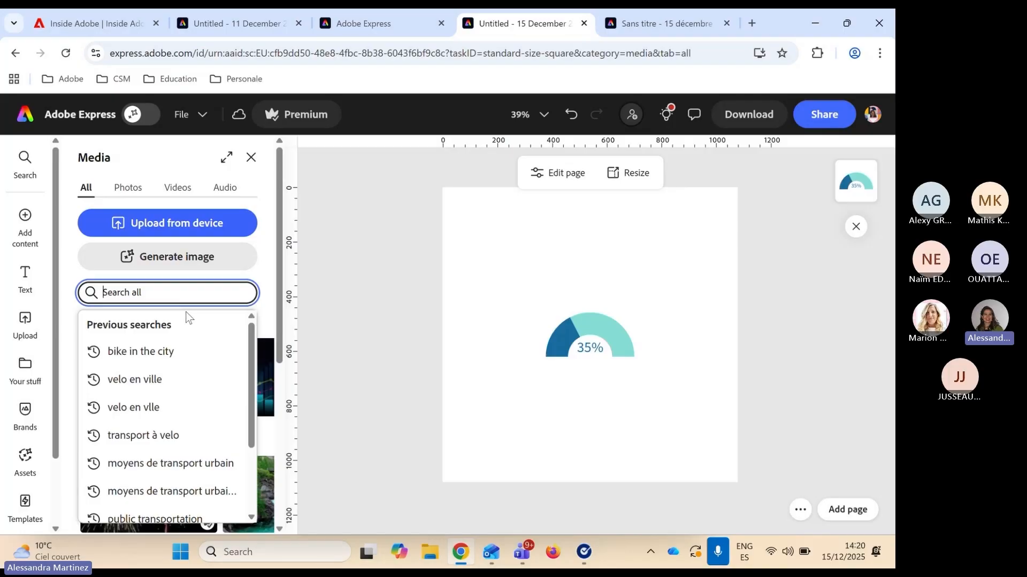
{"action": "type", "text": "vel"}
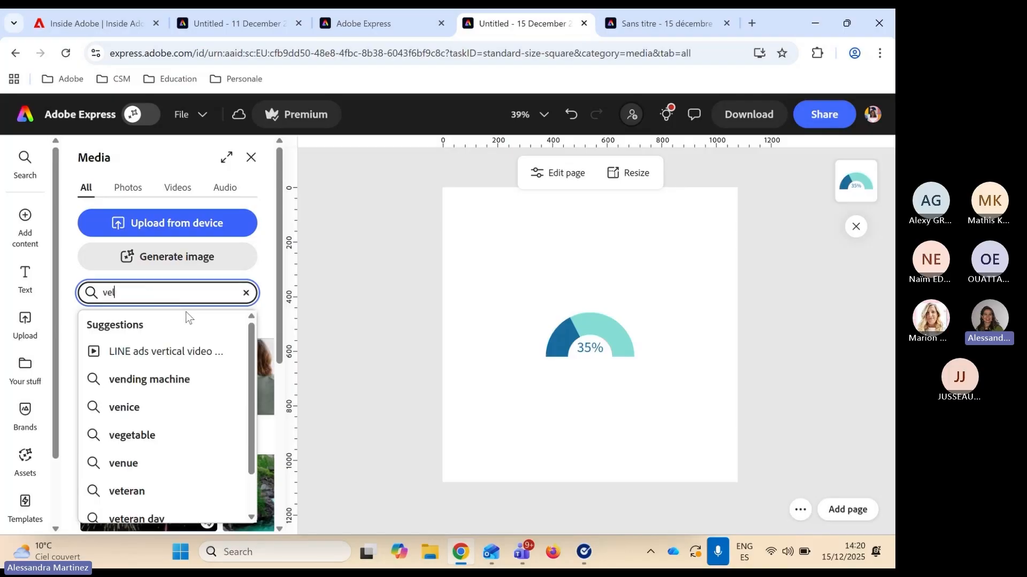
{"action": "key", "text": "BackSpace"}
{"action": "key", "text": "BackSpace"}
{"action": "type", "text": "bik"}
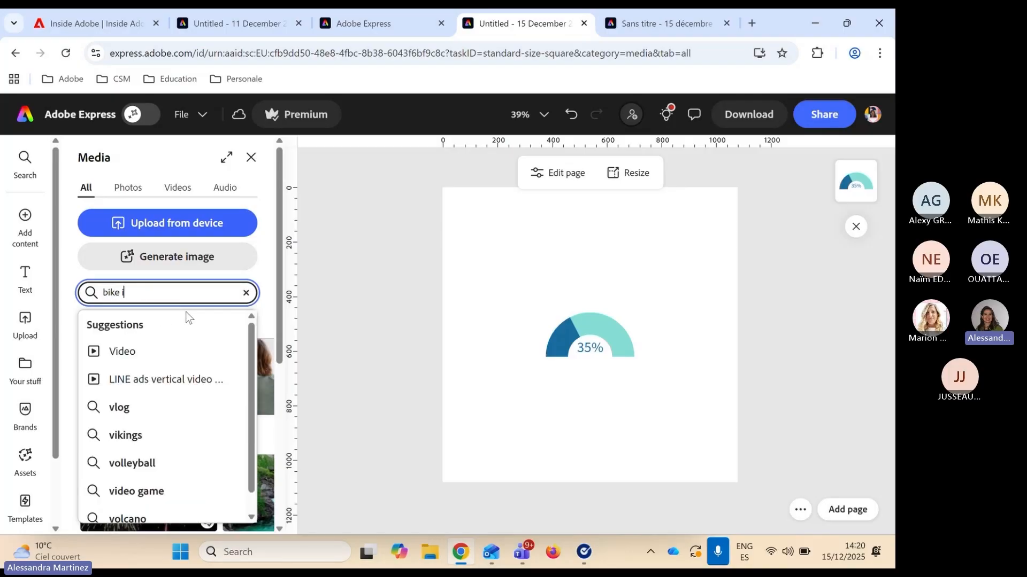
{"action": "type", "text": "e in the city"}
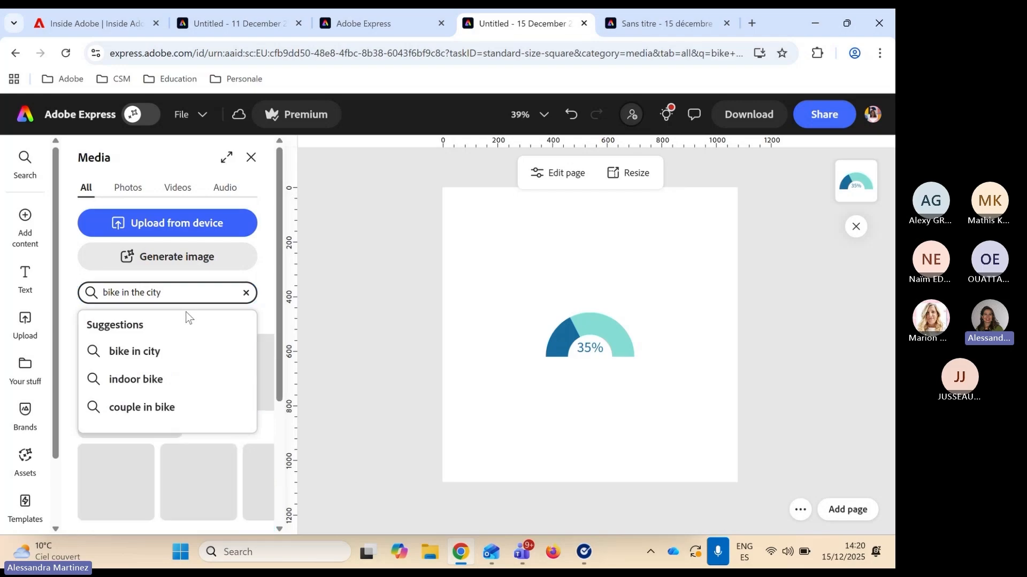
{"action": "key", "text": "Return"}
Add the photo of a helmeted cyclist seen from behind on an autumn street to the page
{"action": "mouse_move", "coordinate": [240, 369]}
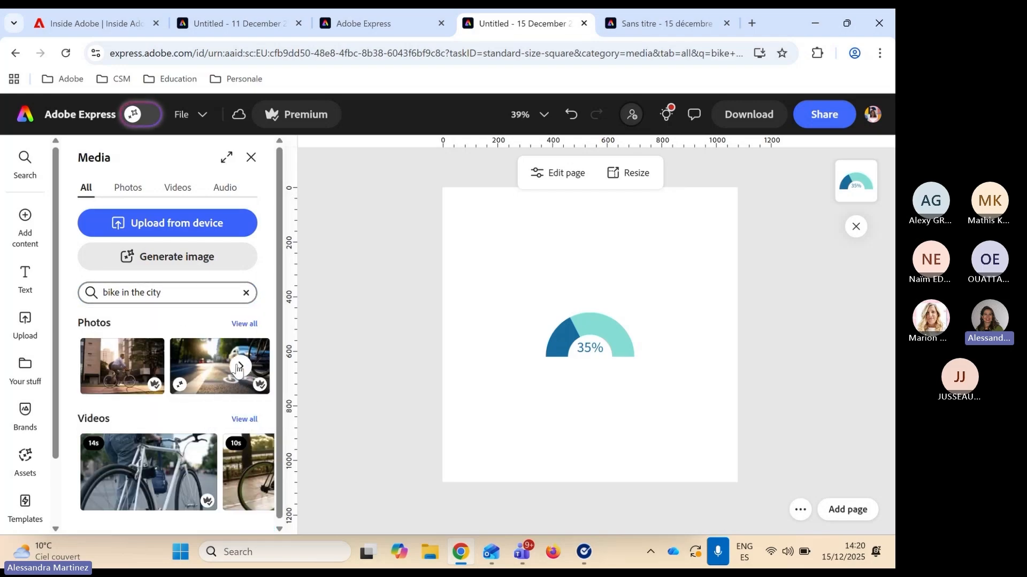
{"action": "scroll", "coordinate": [241, 369], "scroll_direction": "down", "scroll_amount": 1}
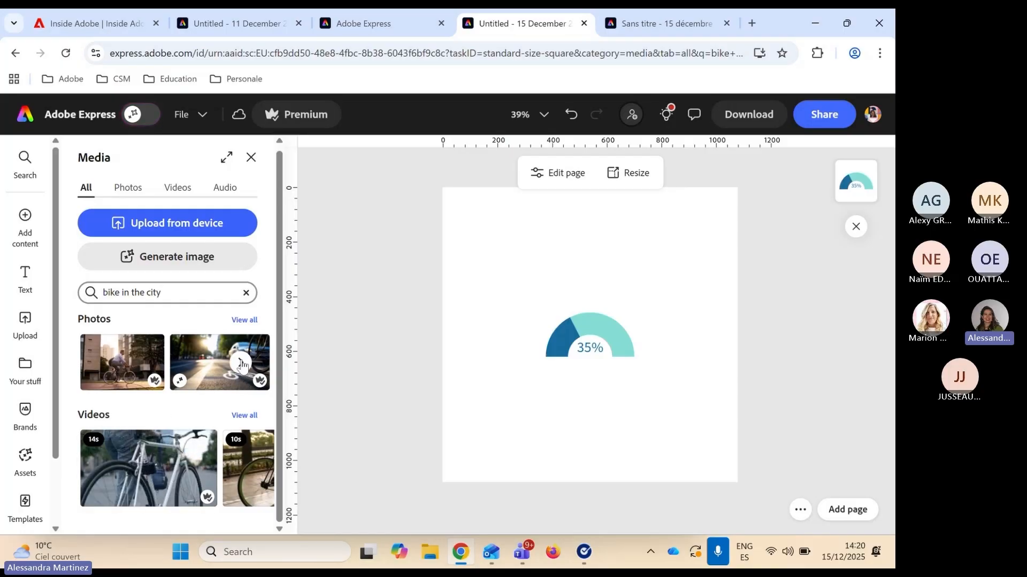
{"action": "left_click", "coordinate": [241, 364]}
{"action": "left_click", "coordinate": [241, 363]}
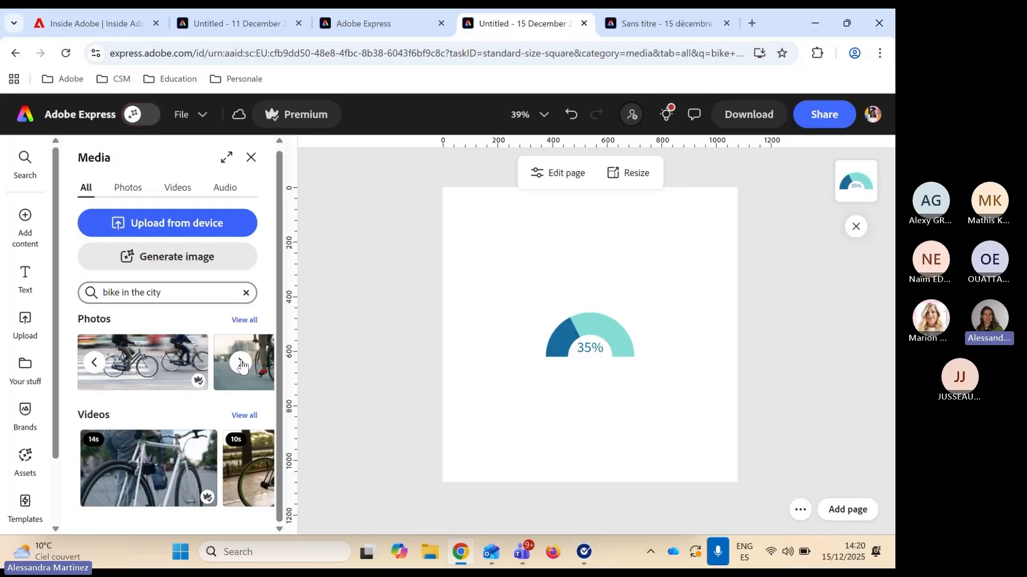
{"action": "left_click", "coordinate": [241, 364]}
{"action": "left_click", "coordinate": [241, 364]}
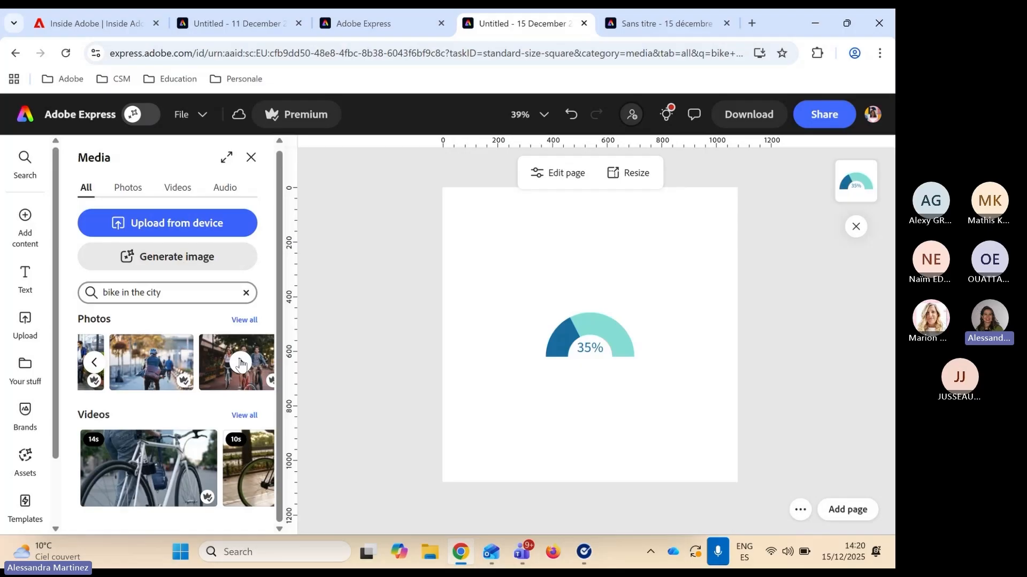
{"action": "left_click", "coordinate": [139, 363]}
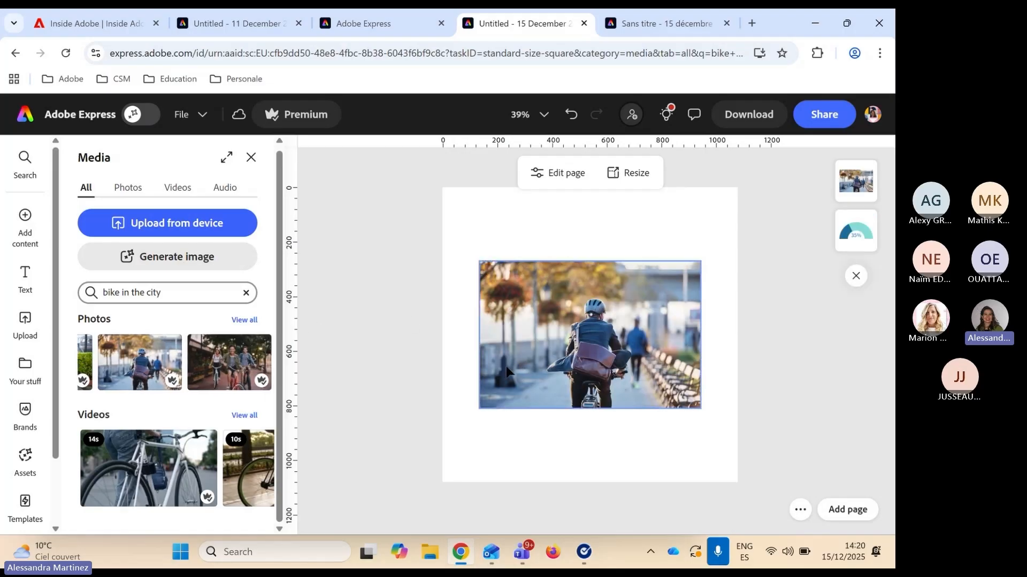
Try removing the background from the cyclist photo on the page, and undo the removal
{"action": "left_click", "coordinate": [512, 369]}
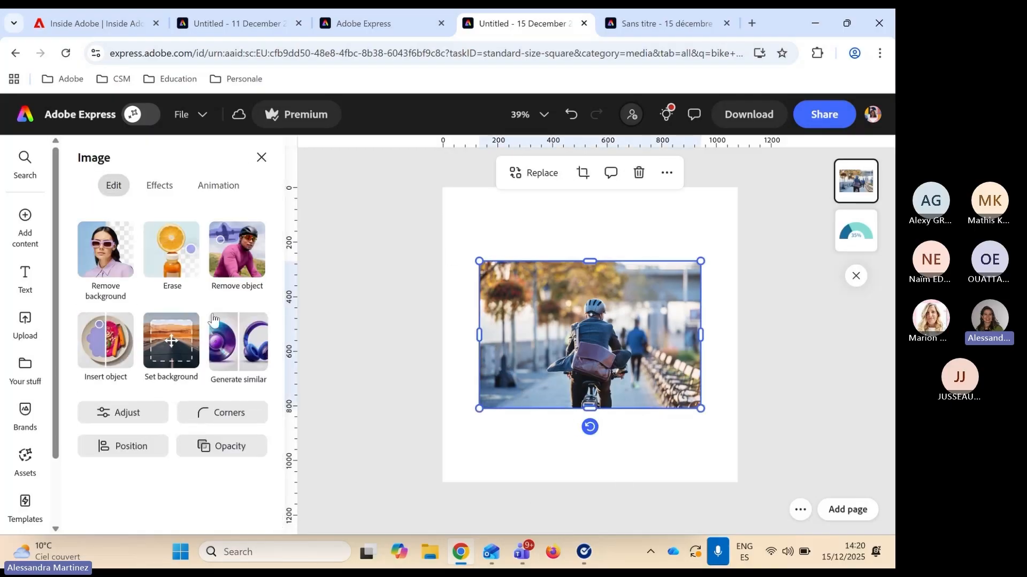
{"action": "left_click", "coordinate": [110, 252]}
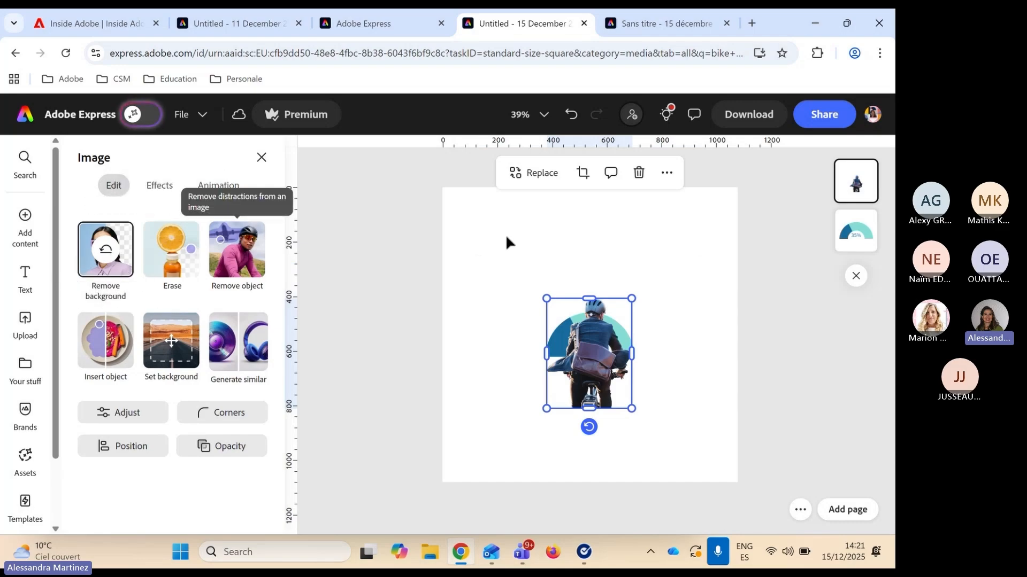
{"action": "left_click", "coordinate": [571, 115]}
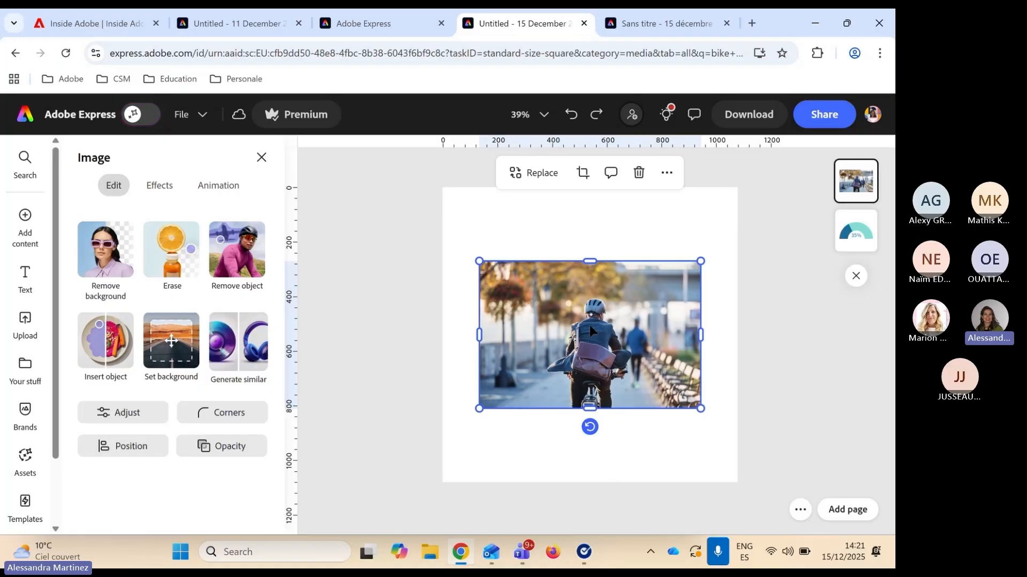
Set the cyclist photo as the page background and move the progress chart to the page's upper-right area
{"action": "left_click", "coordinate": [177, 341]}
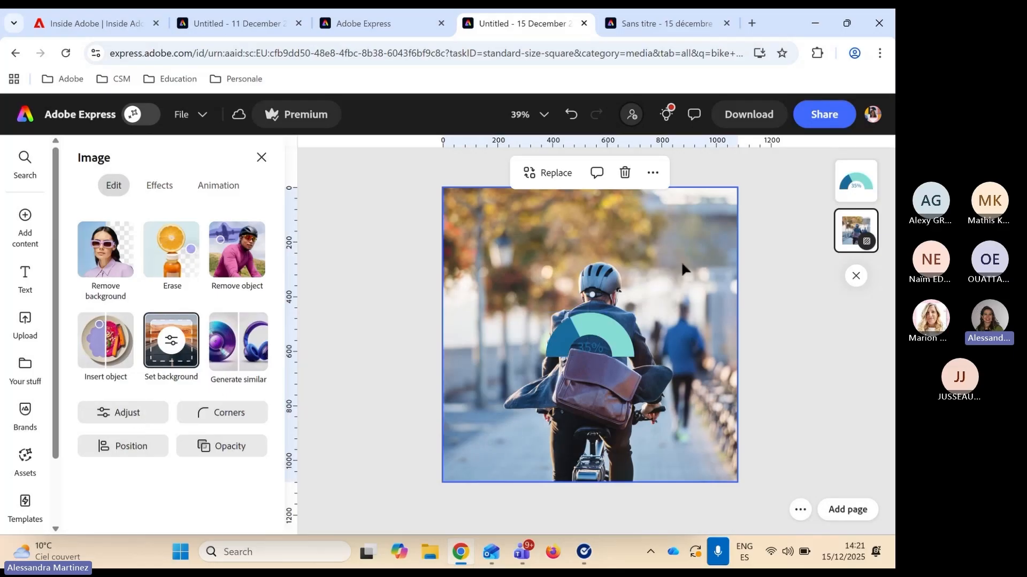
{"action": "left_click_drag", "start_coordinate": [602, 320], "coordinate": [681, 223]}
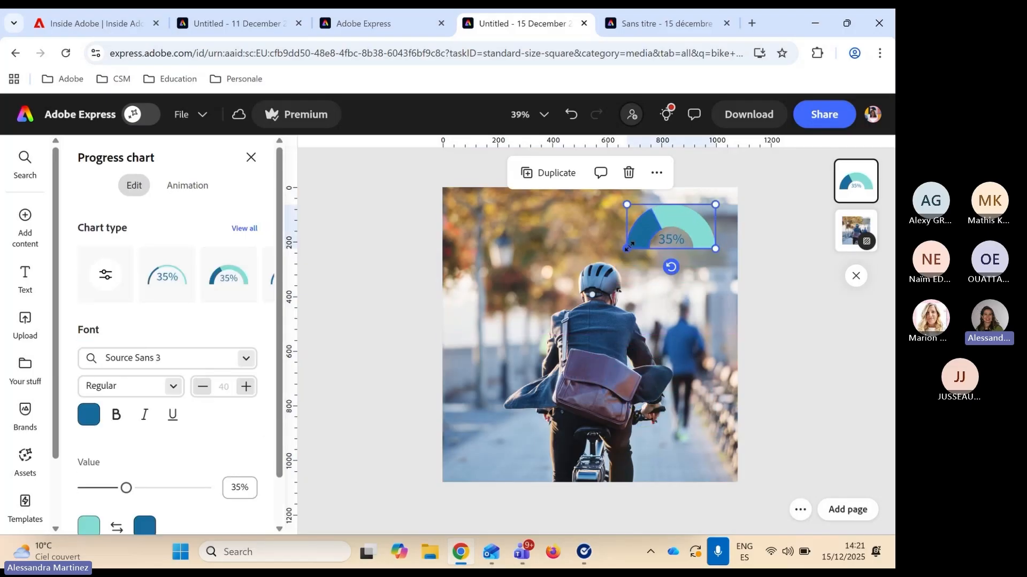
Try making the progress chart slightly smaller and shifting the background photo, and undo both changes
{"action": "mouse_move", "coordinate": [629, 246]}
{"action": "left_mouse_down"}
{"action": "mouse_move", "coordinate": [608, 283]}
{"action": "mouse_move", "coordinate": [631, 247]}
{"action": "left_mouse_up"}
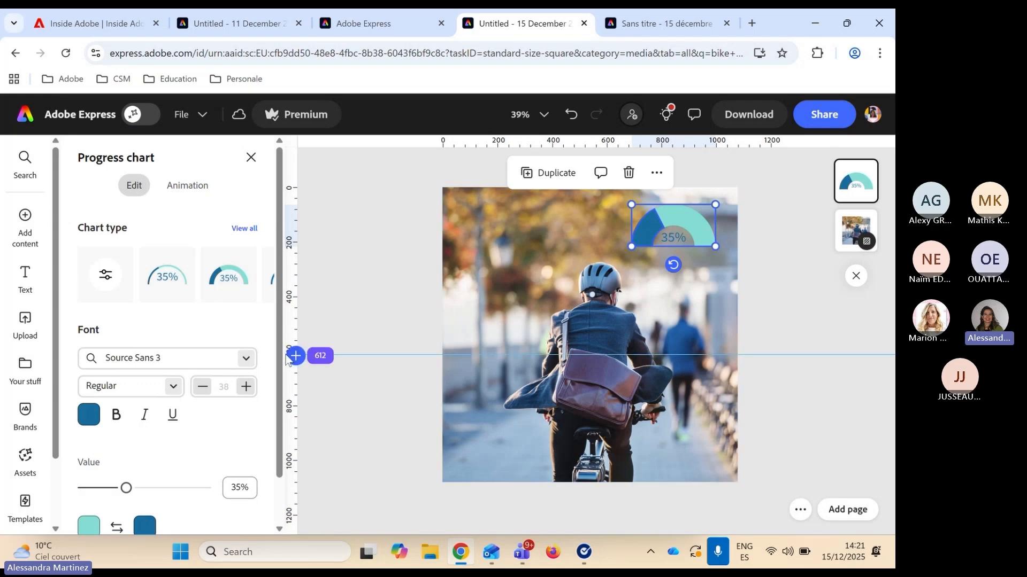
{"action": "left_click_drag", "start_coordinate": [280, 354], "coordinate": [283, 402]}
{"action": "scroll", "coordinate": [289, 351], "scroll_direction": "up", "scroll_amount": 1}
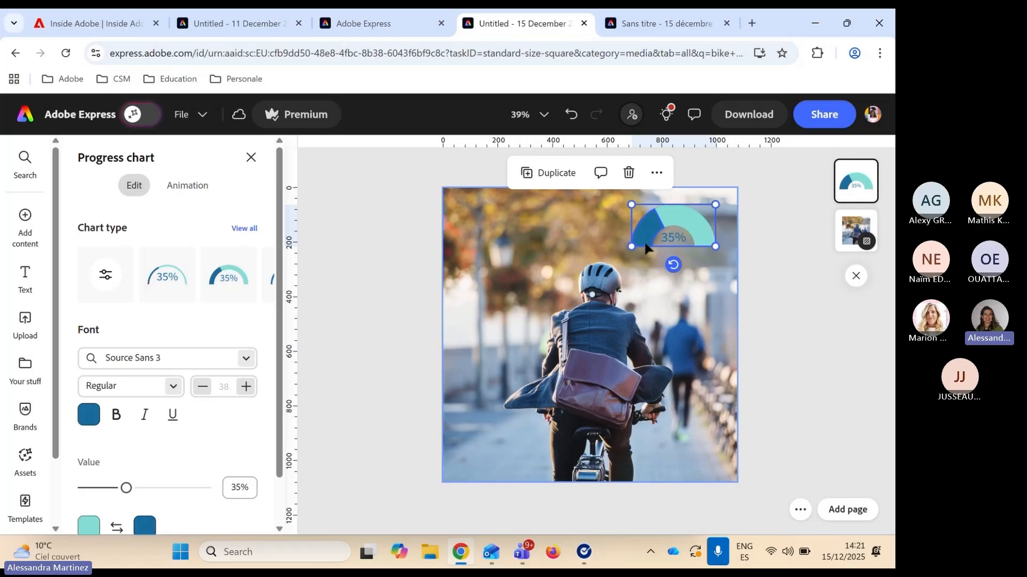
{"action": "left_click", "coordinate": [552, 258]}
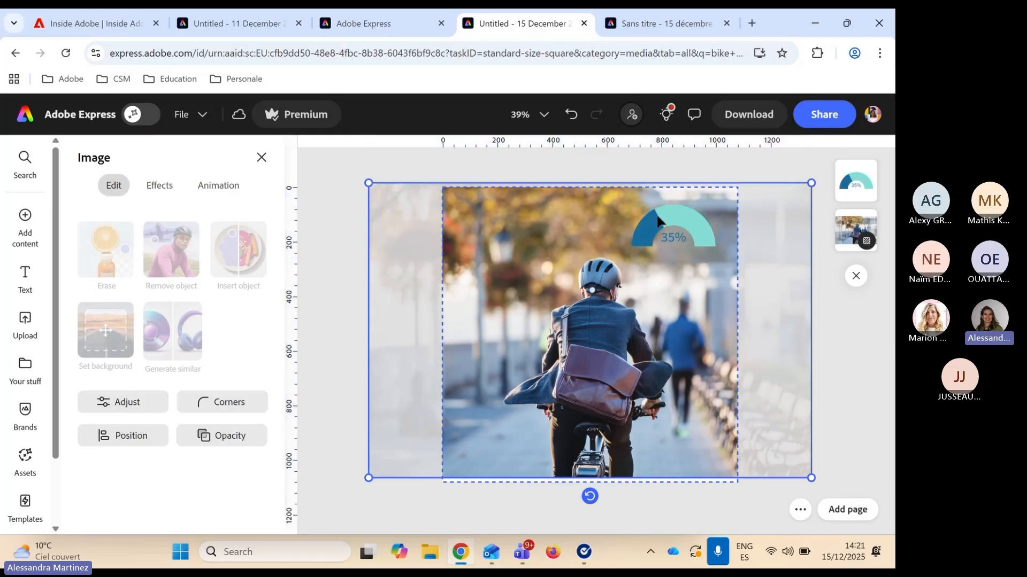
{"action": "left_click", "coordinate": [570, 115]}
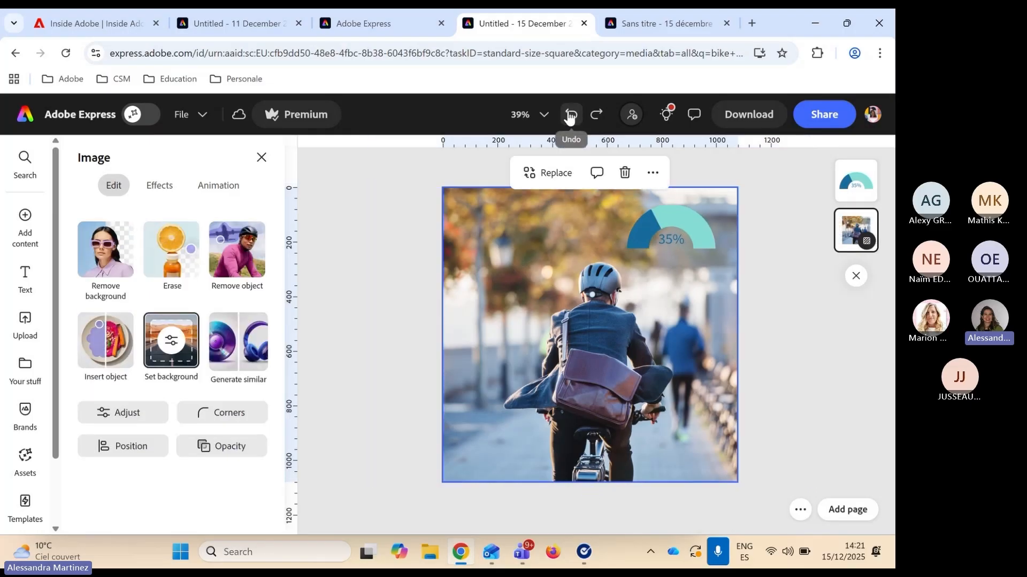
Recolour the progress chart's turquoise segment with a brown sampled from the background photo using the eyedropper
{"action": "left_click", "coordinate": [663, 229]}
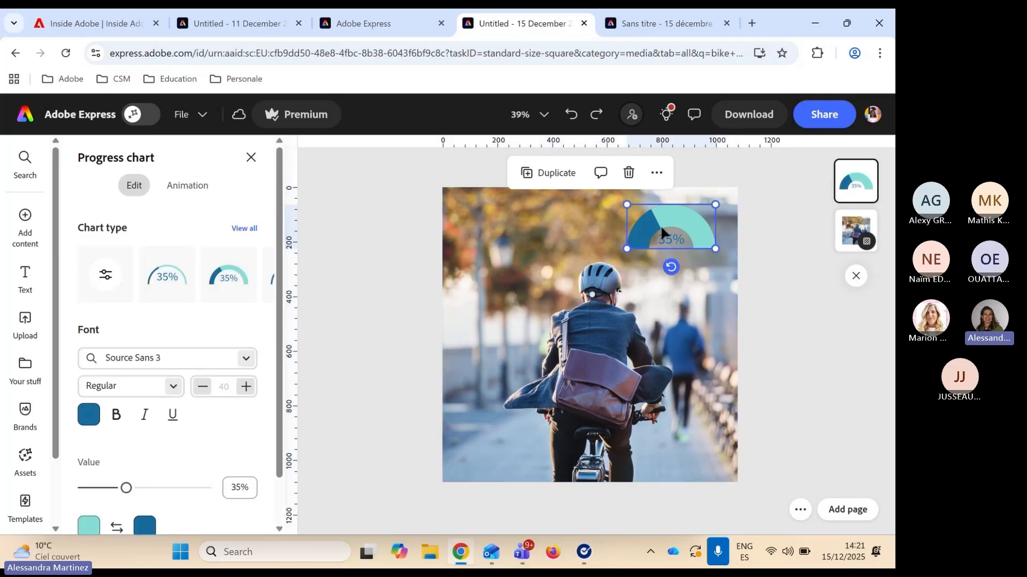
{"action": "scroll", "coordinate": [160, 475], "scroll_direction": "down", "scroll_amount": 1}
{"action": "left_click", "coordinate": [90, 473]}
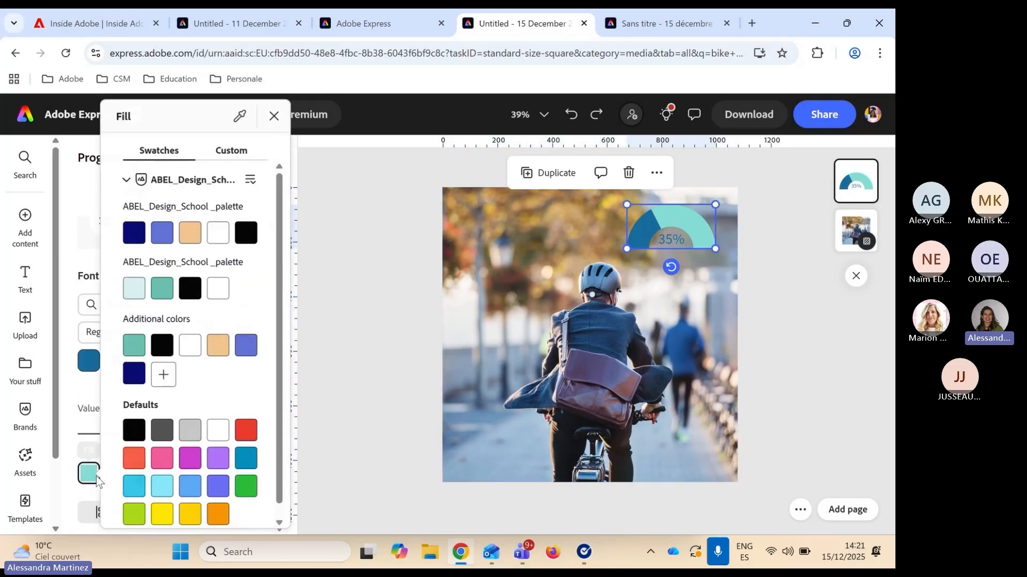
{"action": "scroll", "coordinate": [172, 278], "scroll_direction": "down", "scroll_amount": 1}
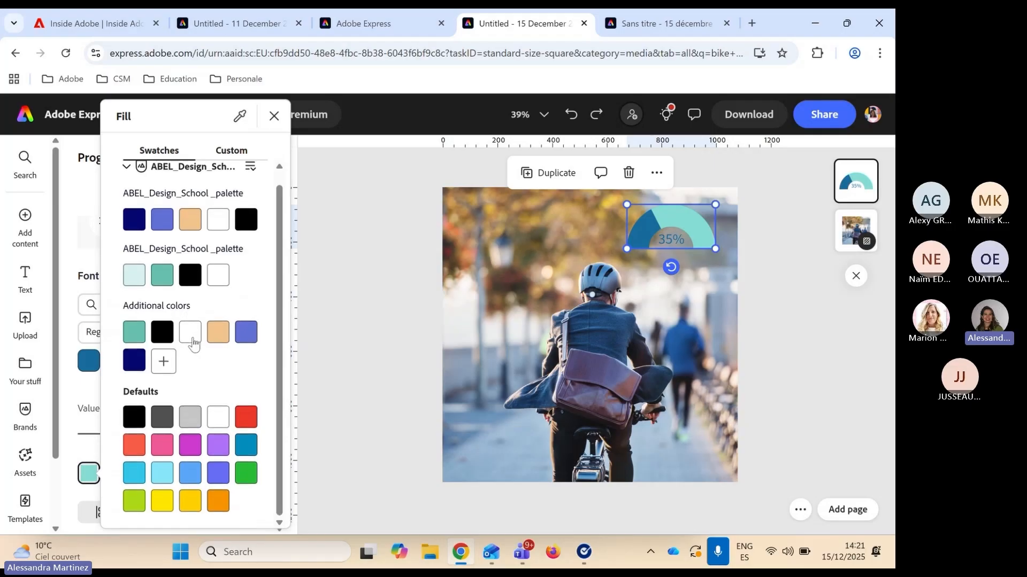
{"action": "scroll", "coordinate": [195, 341], "scroll_direction": "up", "scroll_amount": 1}
{"action": "scroll", "coordinate": [201, 238], "scroll_direction": "down", "scroll_amount": 1}
{"action": "scroll", "coordinate": [203, 267], "scroll_direction": "up", "scroll_amount": 1}
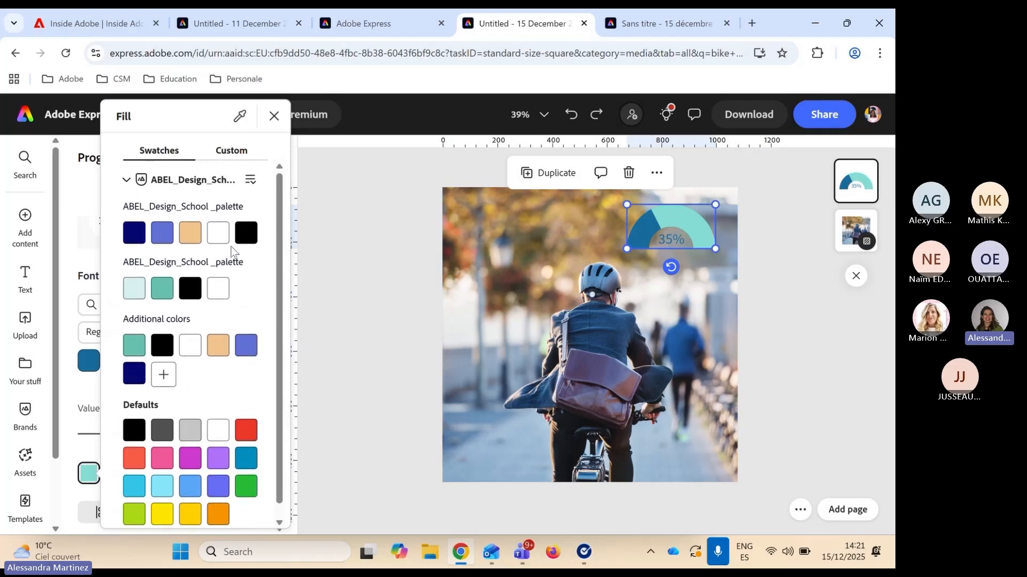
{"action": "scroll", "coordinate": [209, 321], "scroll_direction": "down", "scroll_amount": 1}
{"action": "scroll", "coordinate": [213, 364], "scroll_direction": "up", "scroll_amount": 1}
{"action": "left_click", "coordinate": [240, 121]}
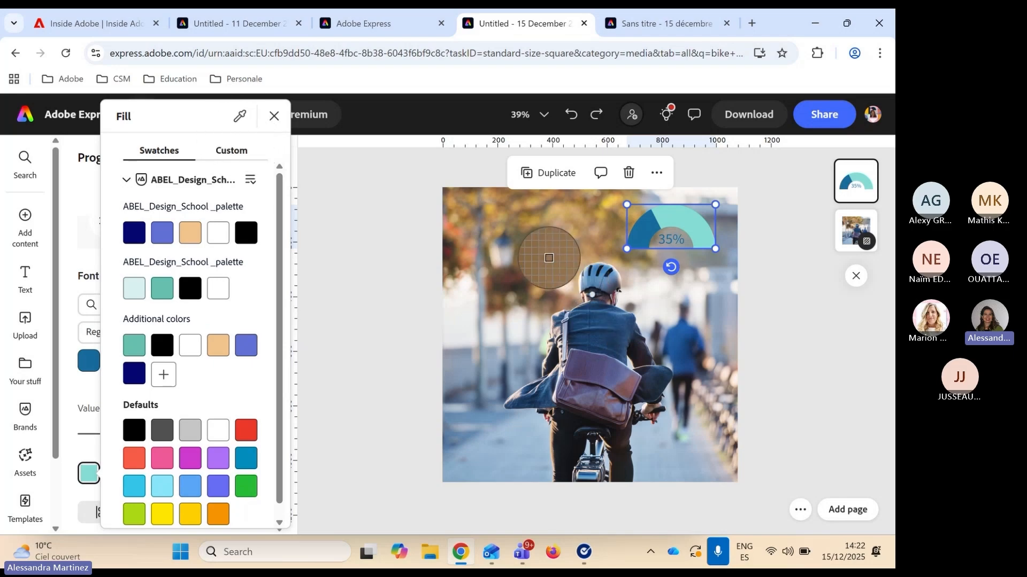
{"action": "left_click", "coordinate": [509, 263]}
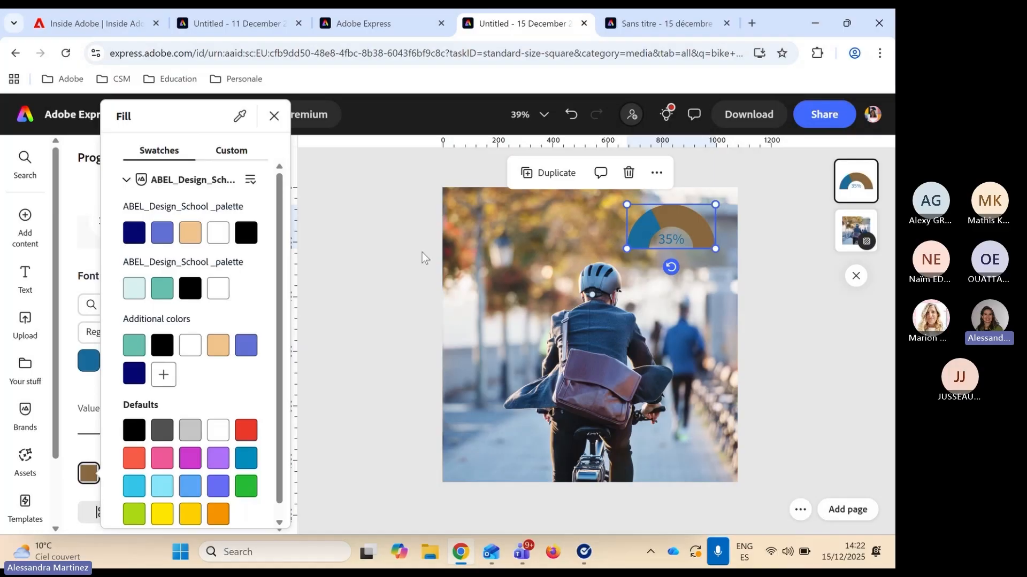
{"action": "left_click", "coordinate": [273, 116]}
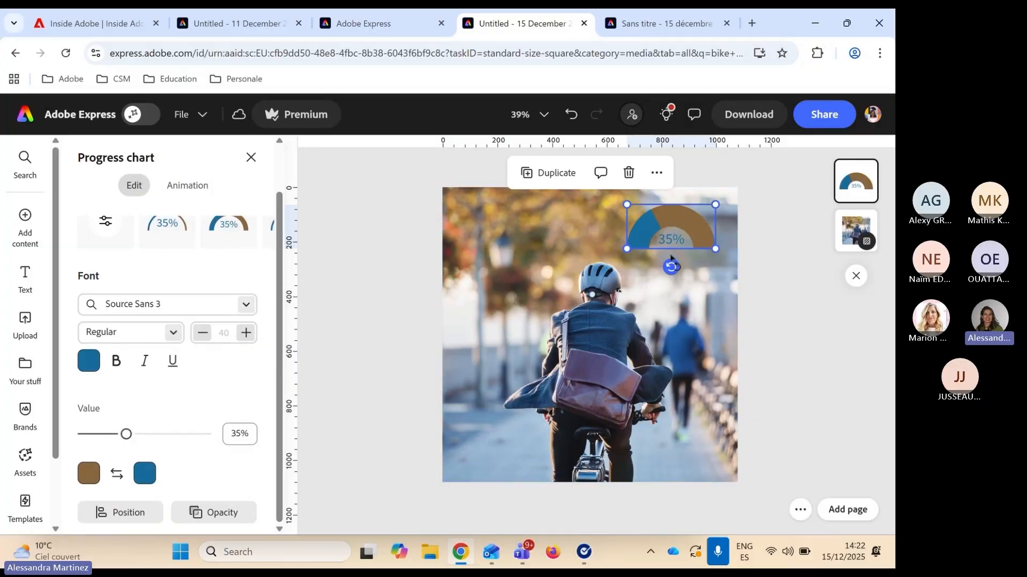
Add a text box reading "Les cyclistes en ville" in place of the placeholder and move it to the page's upper-left corner
{"action": "left_click", "coordinate": [24, 275]}
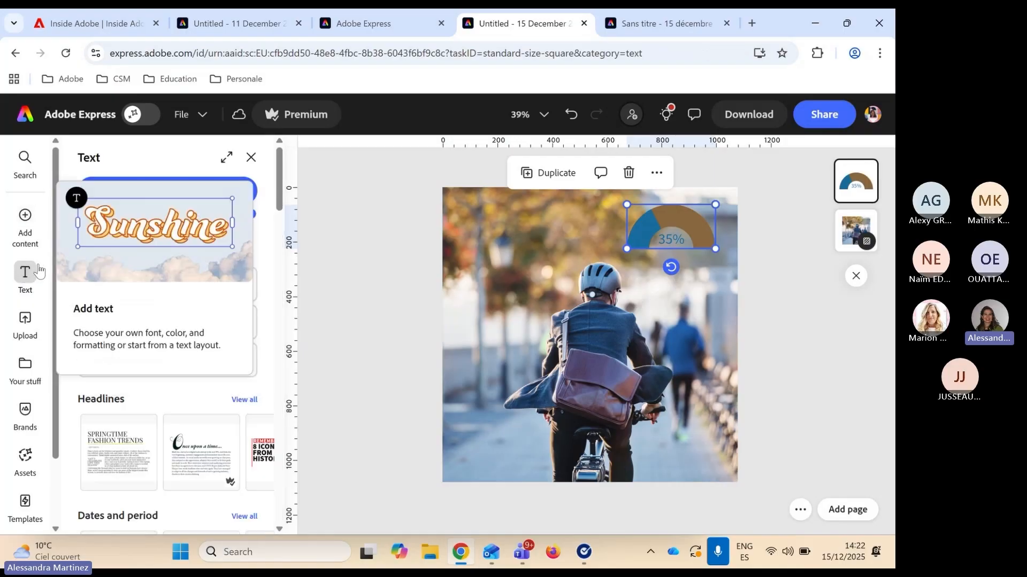
{"action": "left_click", "coordinate": [177, 192]}
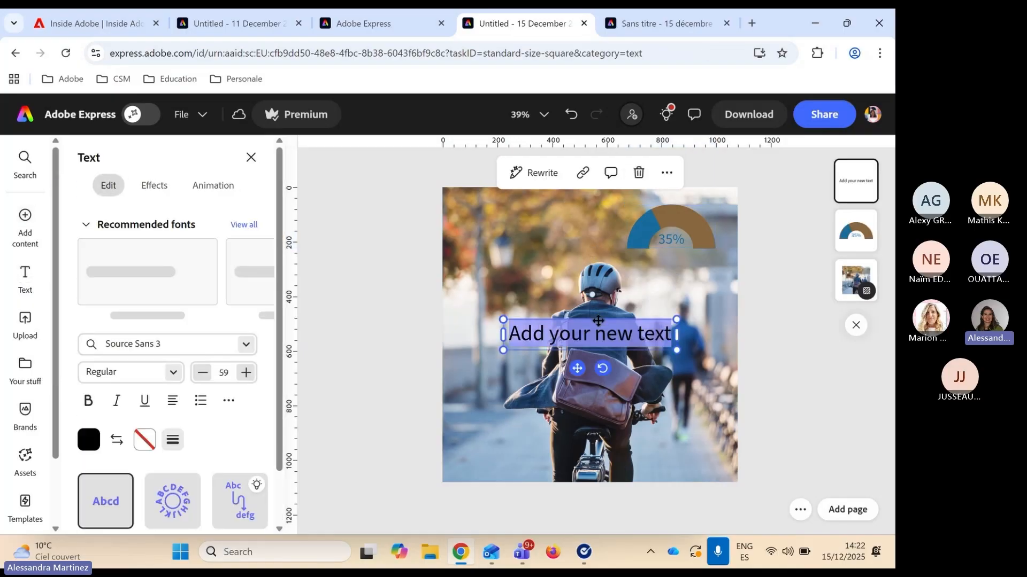
{"action": "left_click_drag", "start_coordinate": [540, 329], "coordinate": [525, 330]}
{"action": "left_click", "coordinate": [510, 331]}
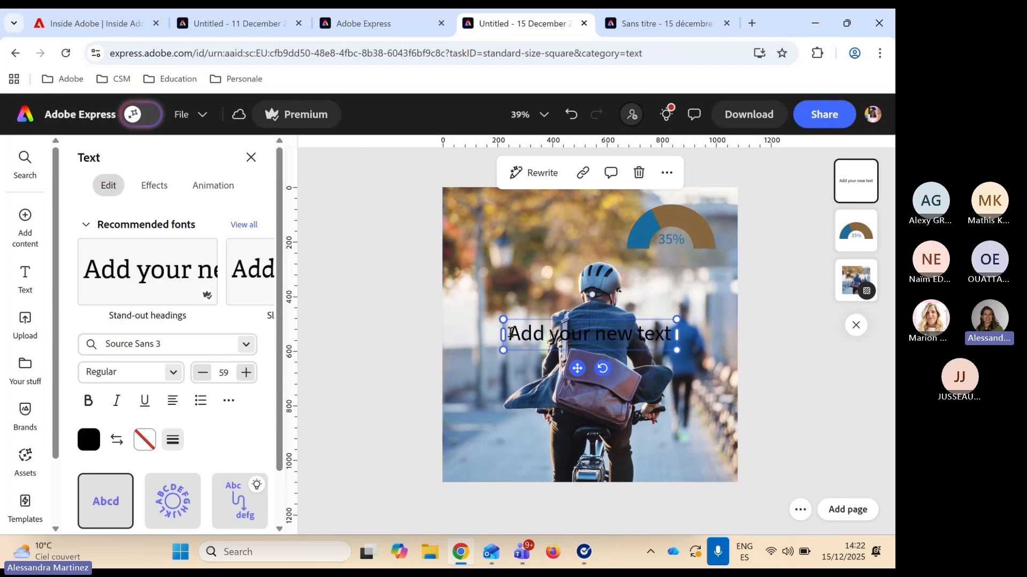
{"action": "type", "text": "Les c"}
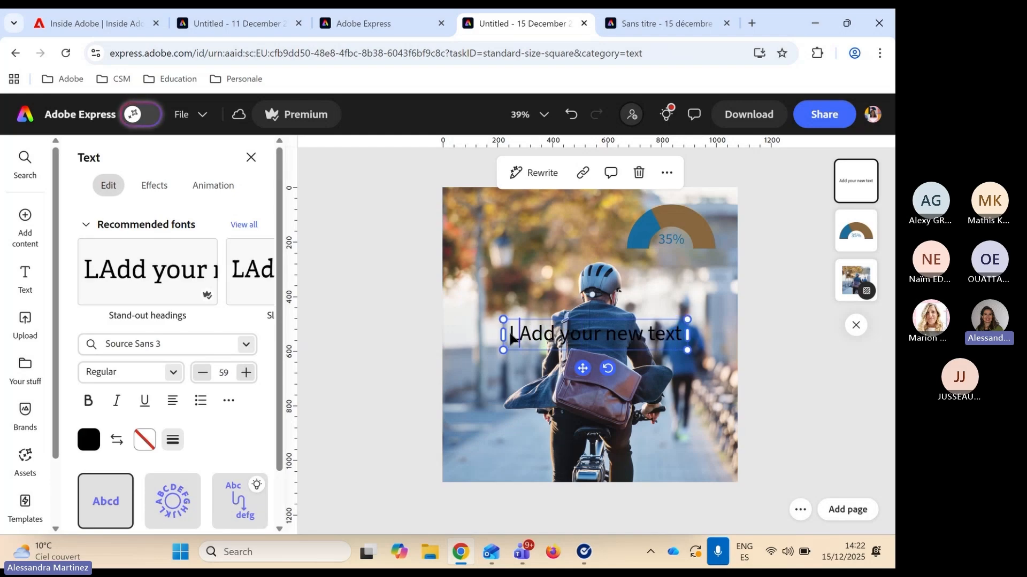
{"action": "type", "text": "yclist"}
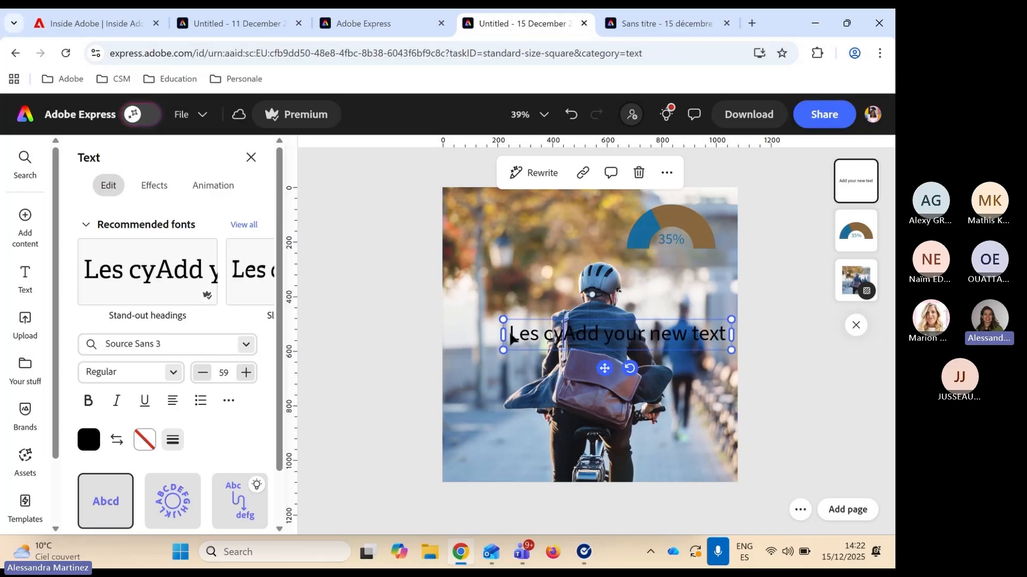
{"action": "type", "text": "es en ville"}
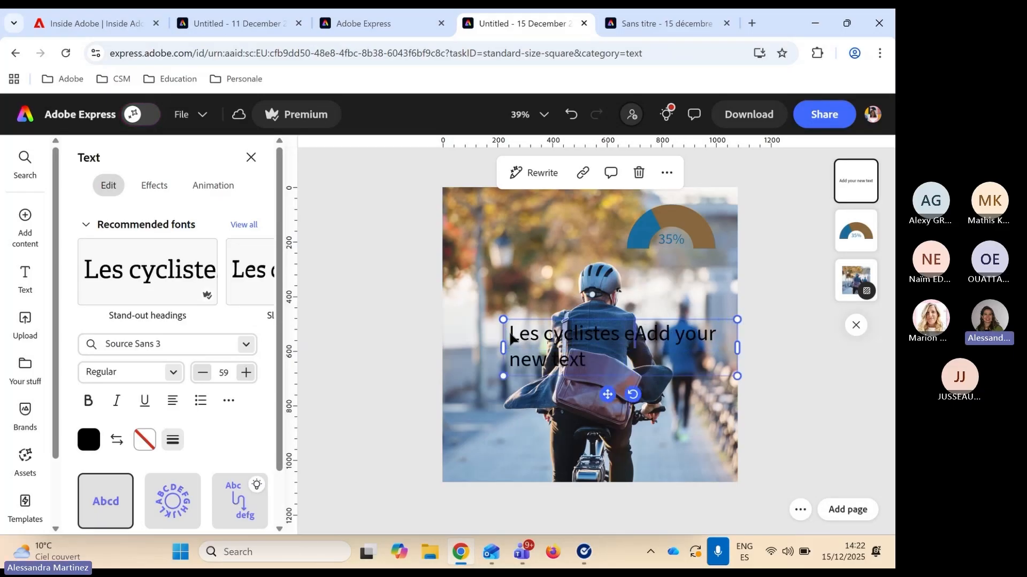
{"action": "key", "text": "Delete"}
{"action": "key", "text": "Delete"}
{"action": "key", "text": "Delete"}
{"action": "key", "text": "Delete"}
{"action": "key", "text": "Delete"}
{"action": "key", "text": "Delete"}
{"action": "key", "text": "Delete"}
{"action": "key", "text": "Delete"}
{"action": "key", "text": "Delete"}
{"action": "key", "text": "Delete"}
{"action": "key", "text": "Delete"}
{"action": "key", "text": "Delete"}
{"action": "key", "text": "Delete"}
{"action": "key", "text": "Delete"}
{"action": "key", "text": "Delete"}
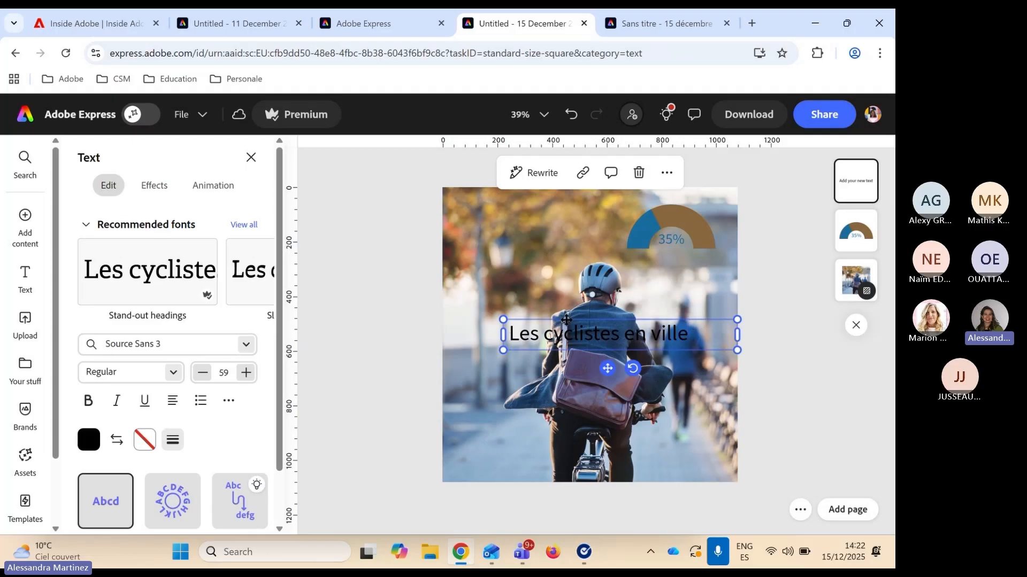
{"action": "left_click_drag", "start_coordinate": [566, 320], "coordinate": [509, 196]}
Set the word "ville" in the heading to the recommended Dico Mono Script font
{"action": "left_click", "coordinate": [654, 213]}
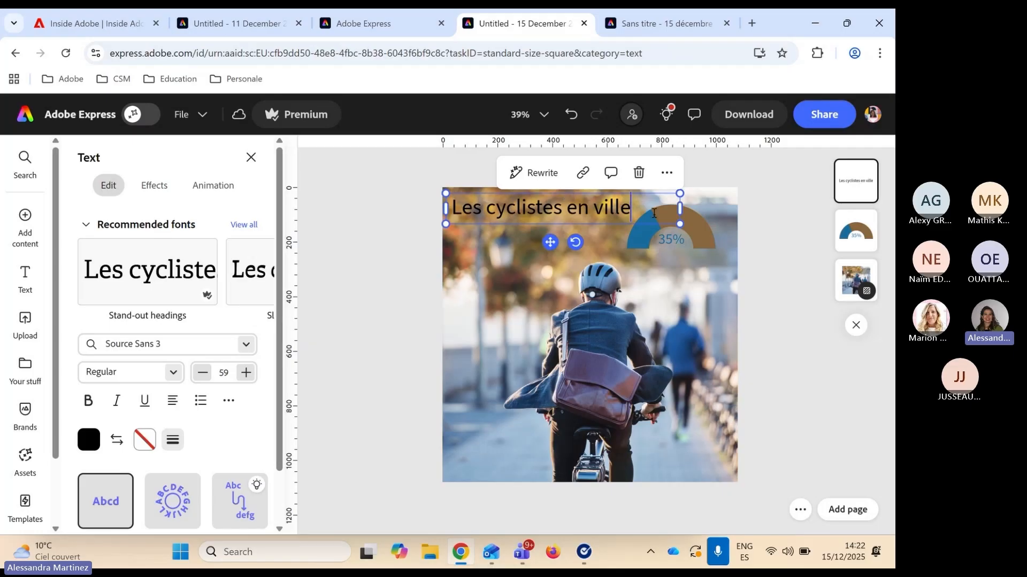
{"action": "double_click", "coordinate": [603, 211]}
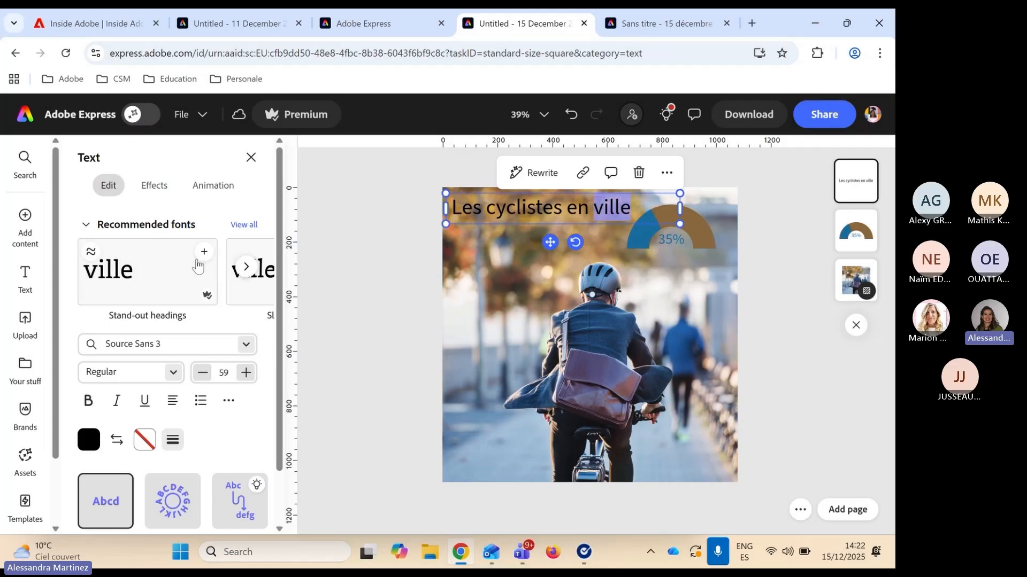
{"action": "left_click", "coordinate": [247, 267]}
{"action": "left_click", "coordinate": [247, 267]}
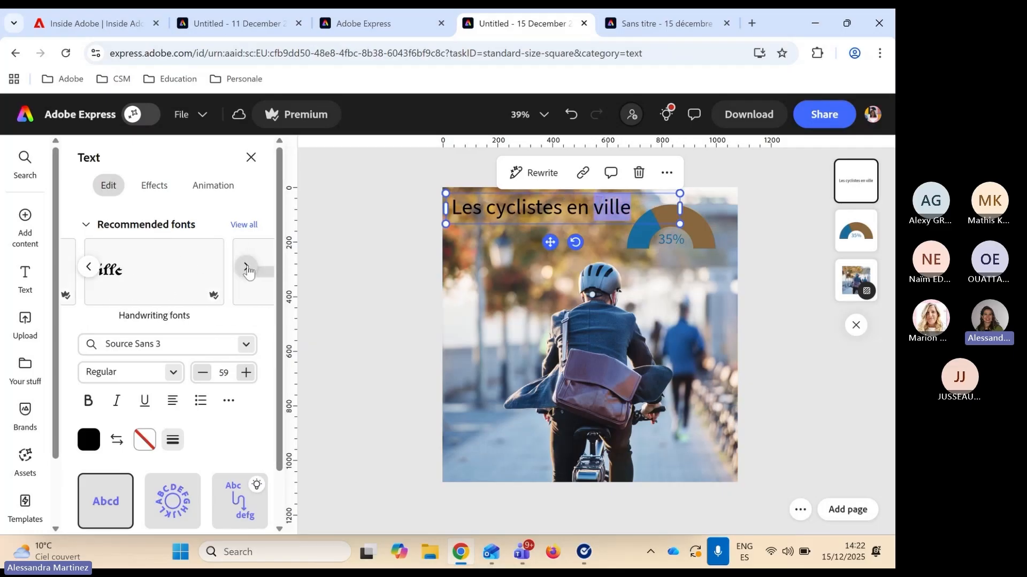
{"action": "left_click", "coordinate": [247, 267]}
{"action": "left_click", "coordinate": [247, 267]}
{"action": "left_click", "coordinate": [243, 269]}
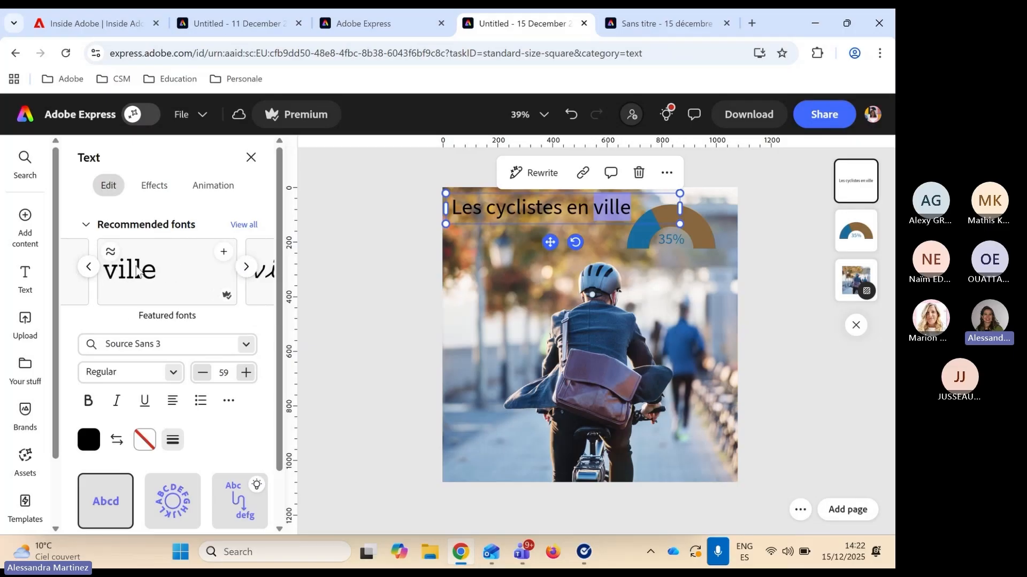
{"action": "left_click", "coordinate": [254, 273]}
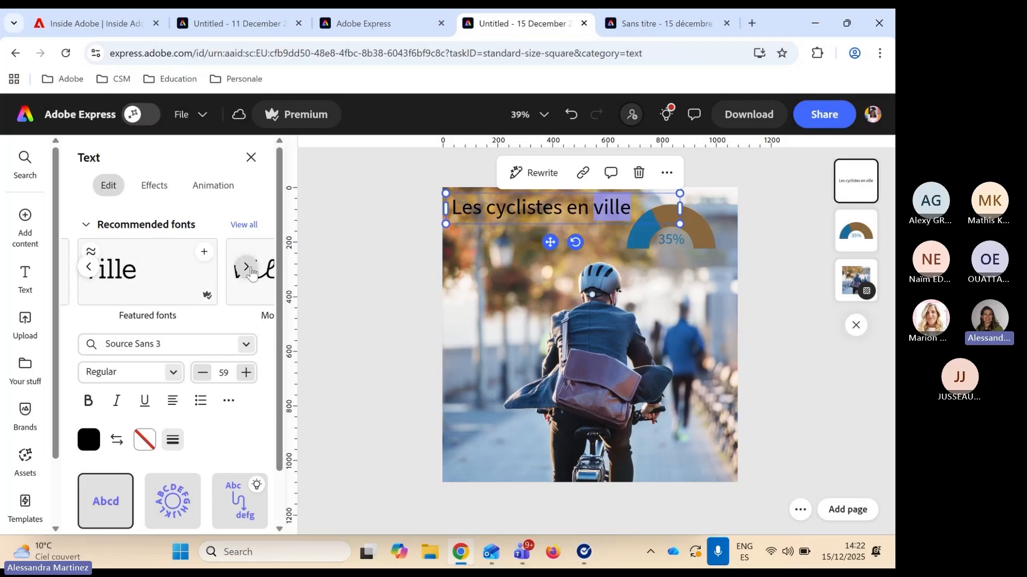
{"action": "left_click", "coordinate": [247, 268]}
{"action": "left_click", "coordinate": [197, 273]}
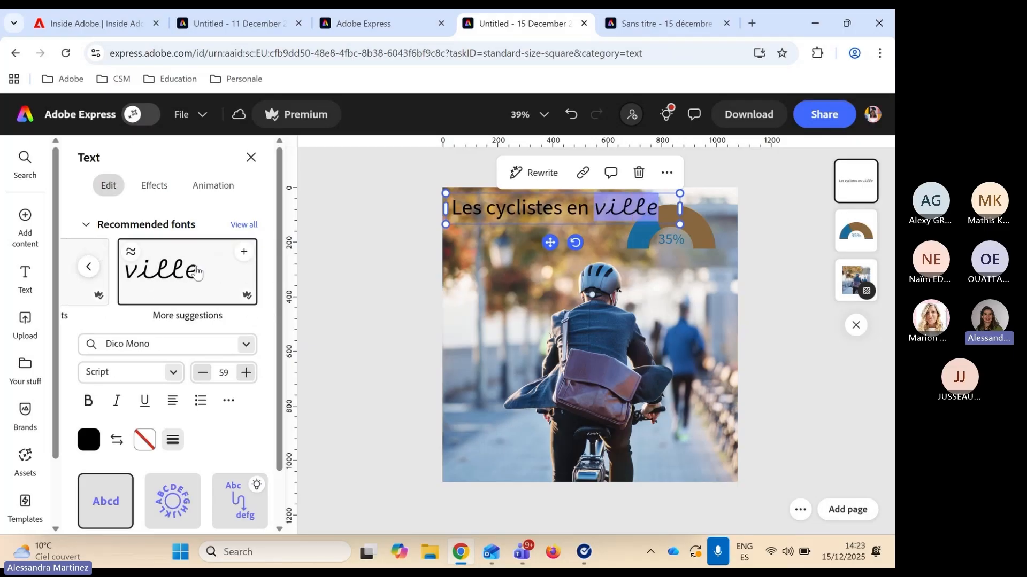
Set the entire heading to the recommended Elizeth Regular font
{"action": "left_click", "coordinate": [458, 203]}
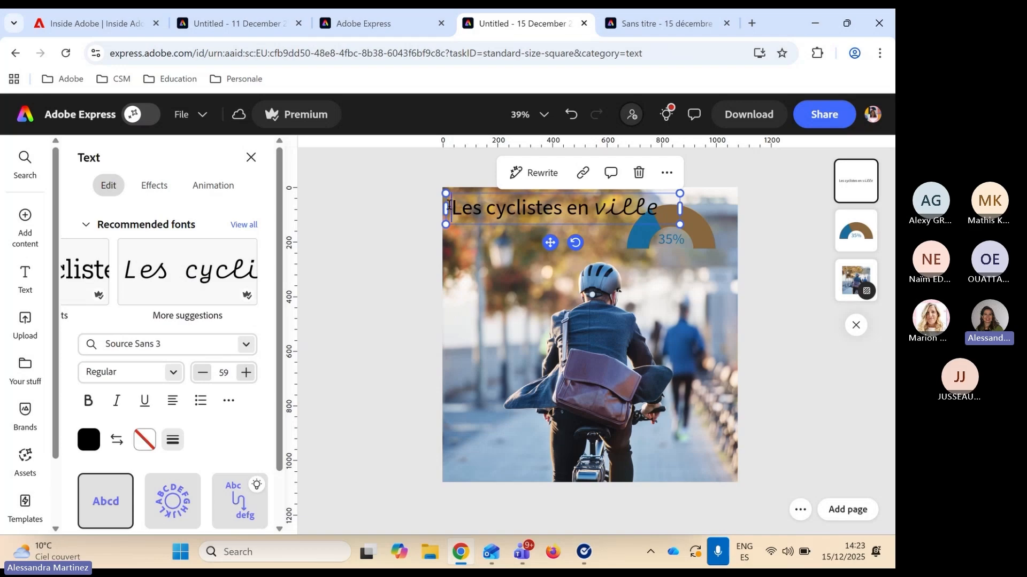
{"action": "left_click_drag", "start_coordinate": [451, 204], "coordinate": [659, 208]}
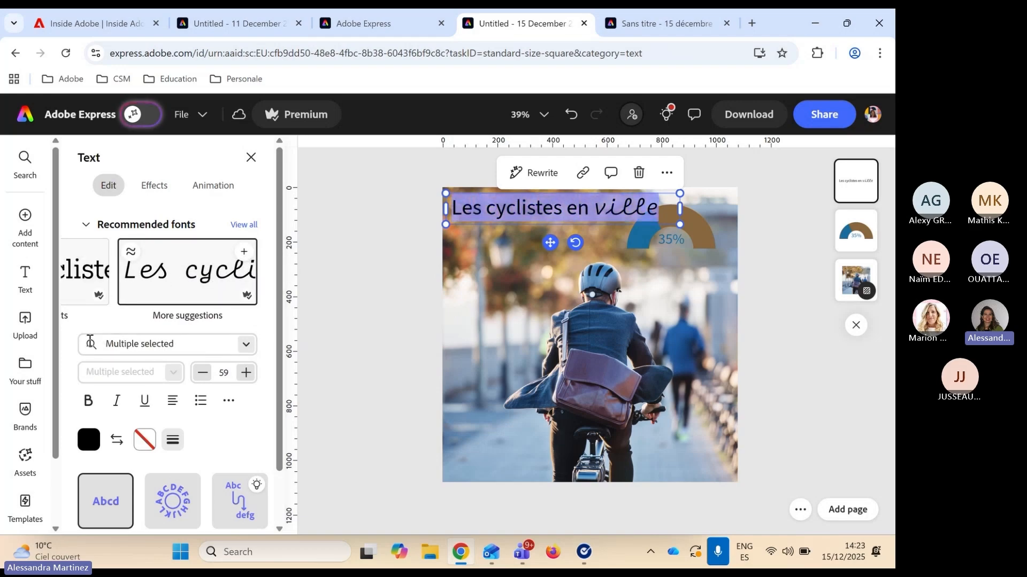
{"action": "left_click", "coordinate": [88, 267]}
{"action": "left_click", "coordinate": [168, 283]}
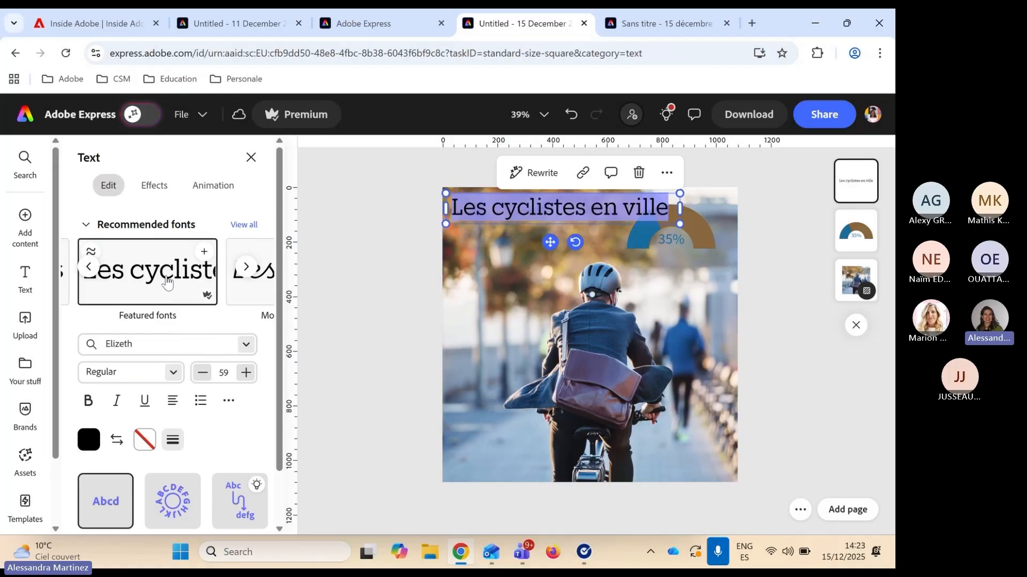
Try red, peach #F2C48D and pink #EF5A98 on the heading, and set its text colour to the default orange
{"action": "left_click", "coordinate": [96, 434]}
{"action": "left_click", "coordinate": [140, 464]}
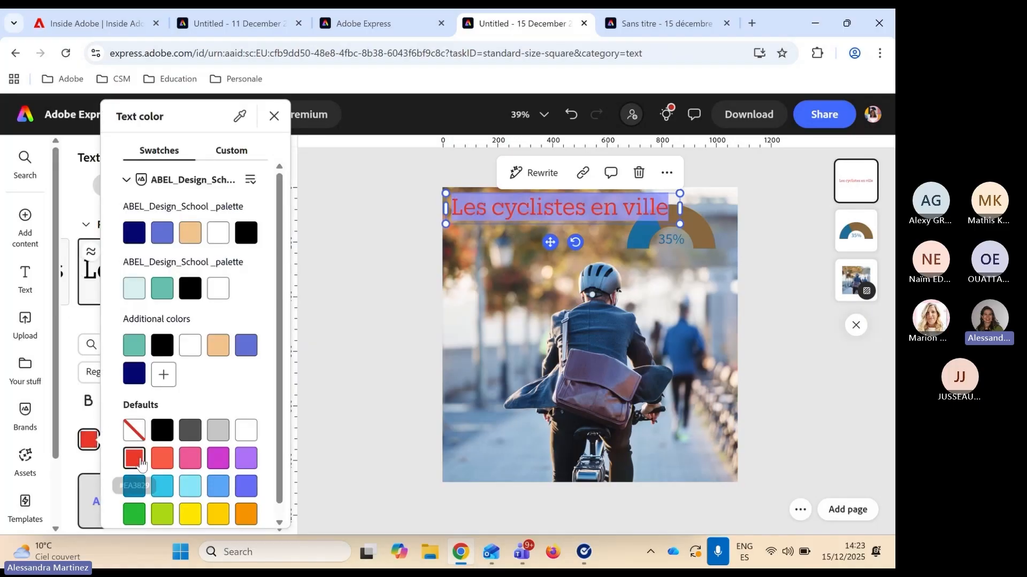
{"action": "left_click", "coordinate": [223, 350]}
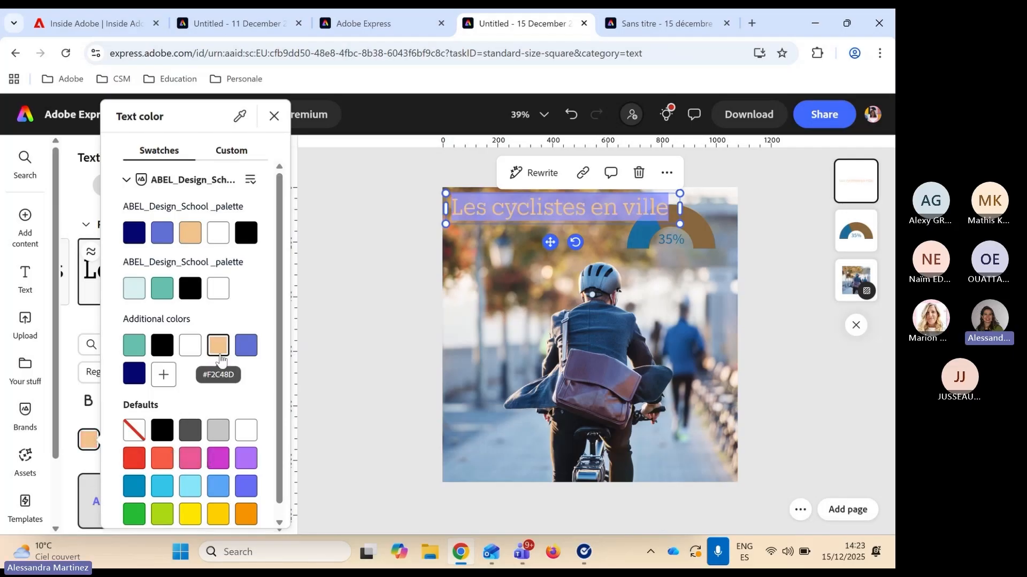
{"action": "scroll", "coordinate": [238, 481], "scroll_direction": "down", "scroll_amount": 1}
{"action": "left_click", "coordinate": [247, 504]}
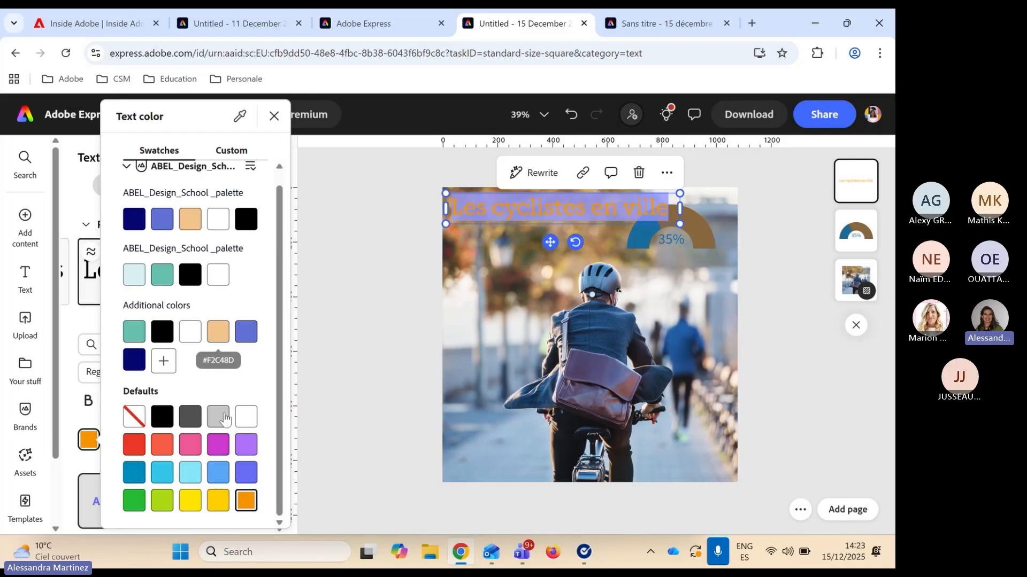
{"action": "left_click", "coordinate": [194, 453]}
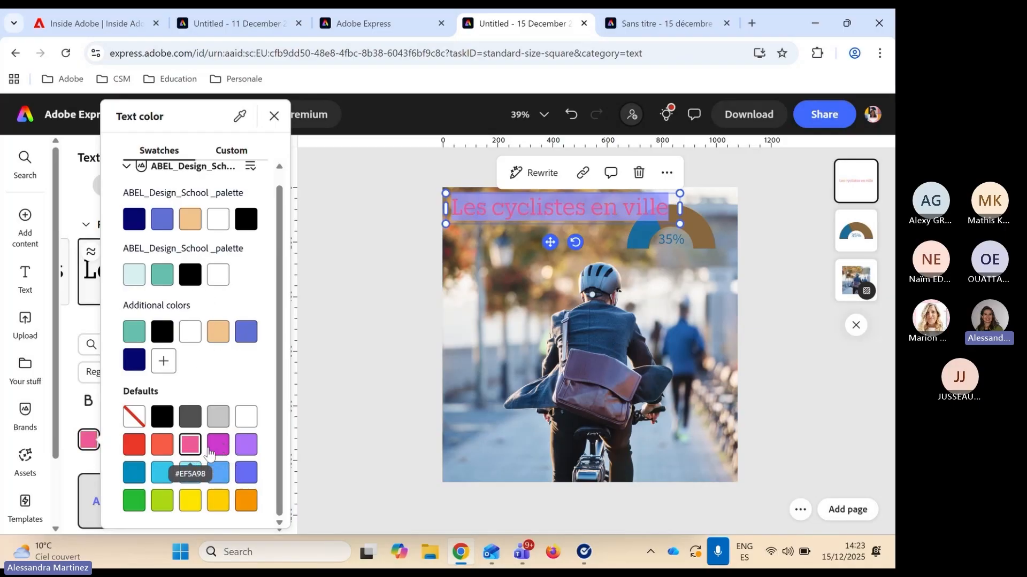
{"action": "left_click", "coordinate": [246, 501]}
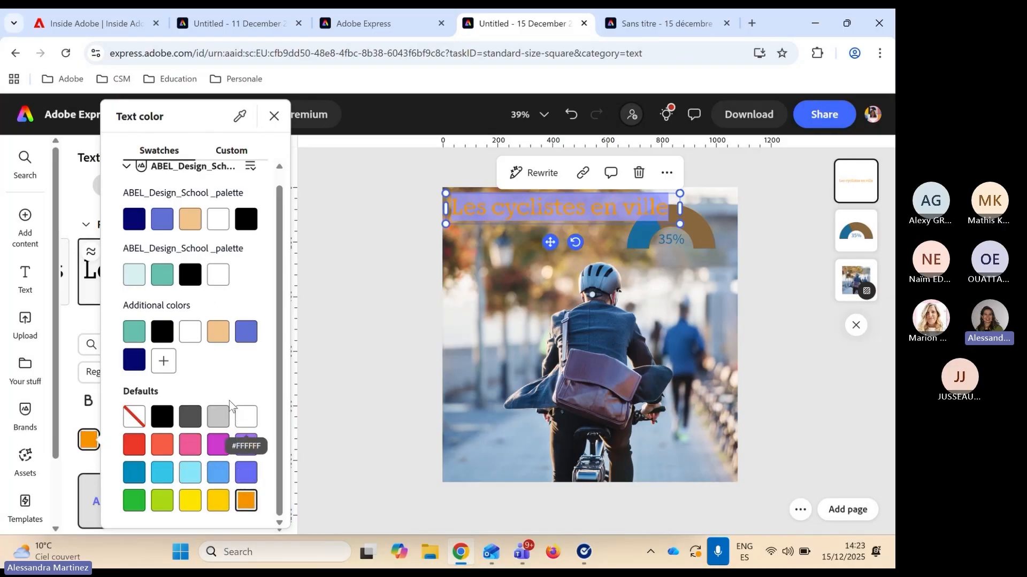
{"action": "left_click", "coordinate": [345, 341]}
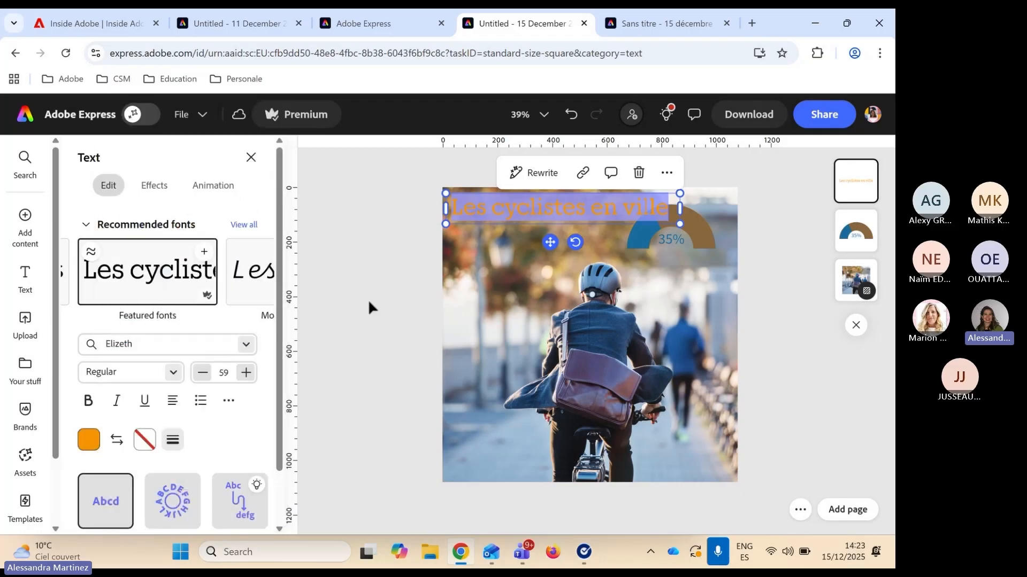
Make the heading bold and move the progress chart down, clear of the heading's first line
{"action": "left_click", "coordinate": [89, 402]}
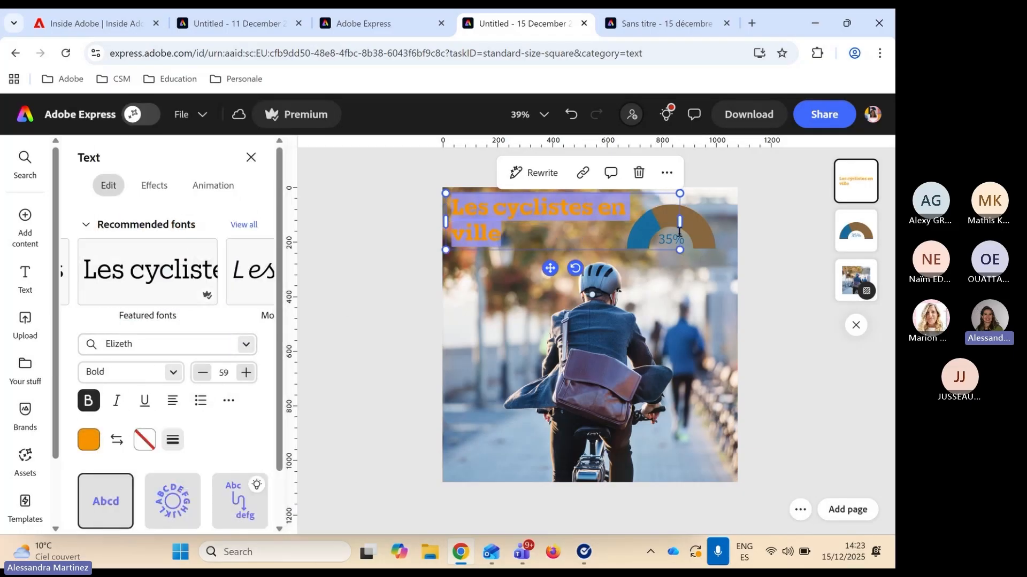
{"action": "left_click_drag", "start_coordinate": [698, 233], "coordinate": [709, 259]}
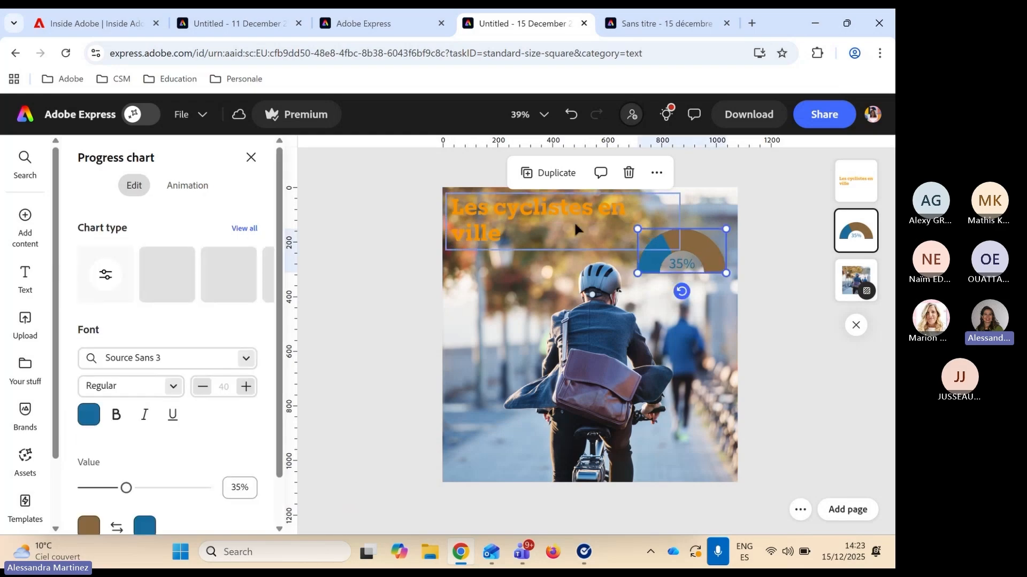
Try black, green #67BFAC and blue #6170D4 on the heading, and set its text colour to the brand palette's black
{"action": "left_click", "coordinate": [553, 218]}
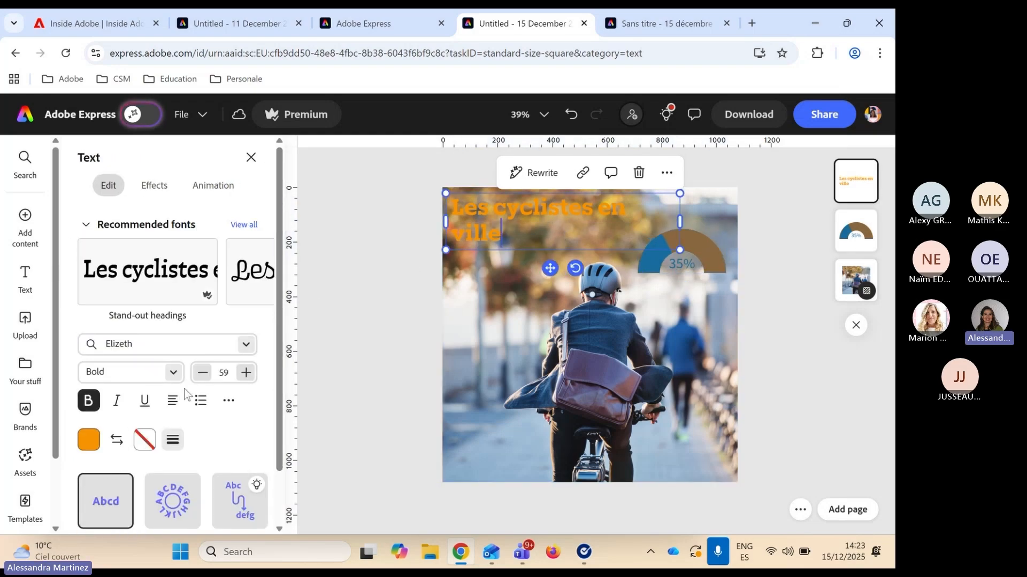
{"action": "left_click", "coordinate": [89, 439]}
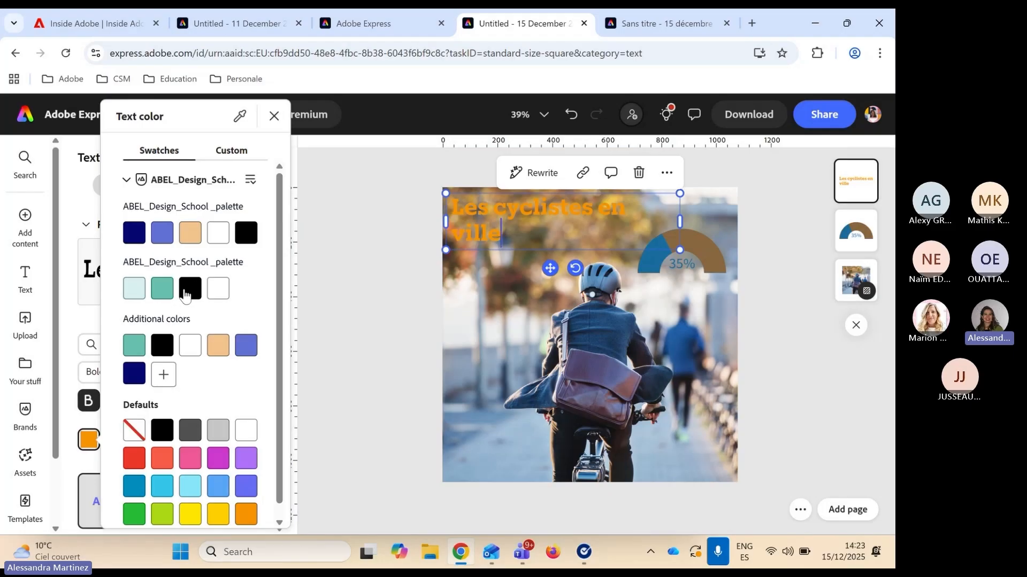
{"action": "left_click", "coordinate": [191, 291]}
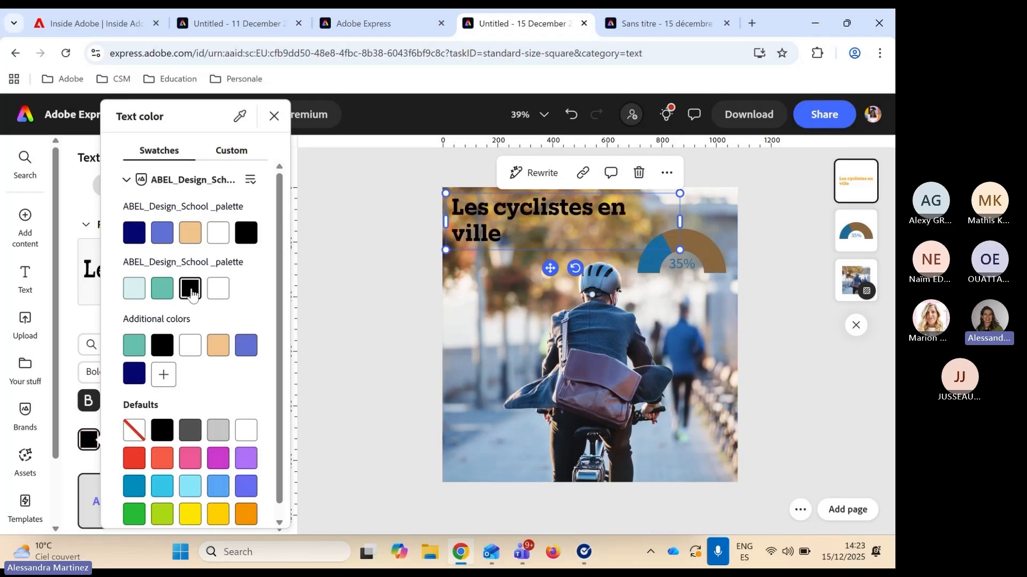
{"action": "left_click", "coordinate": [162, 288]}
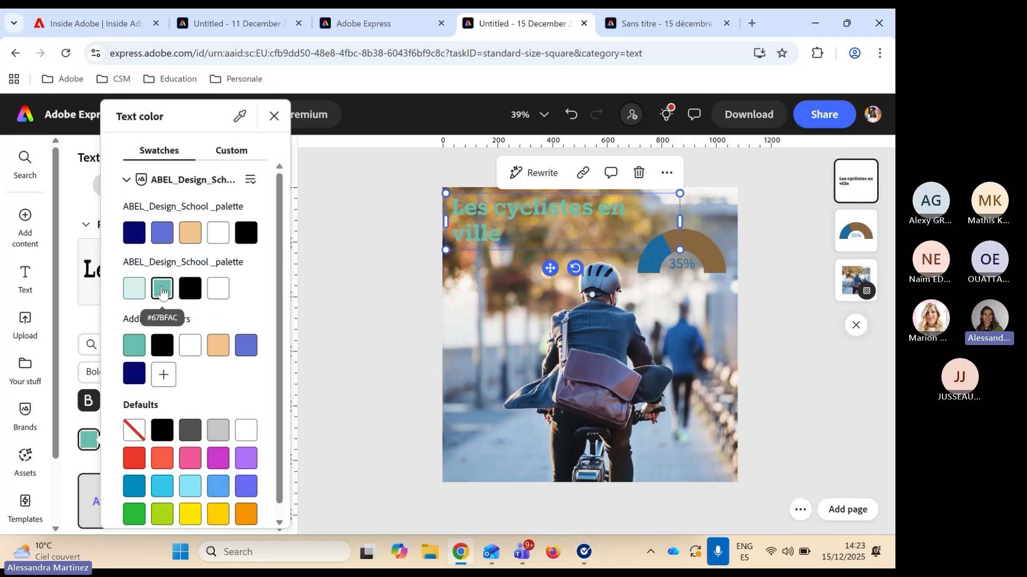
{"action": "left_click", "coordinate": [159, 236]}
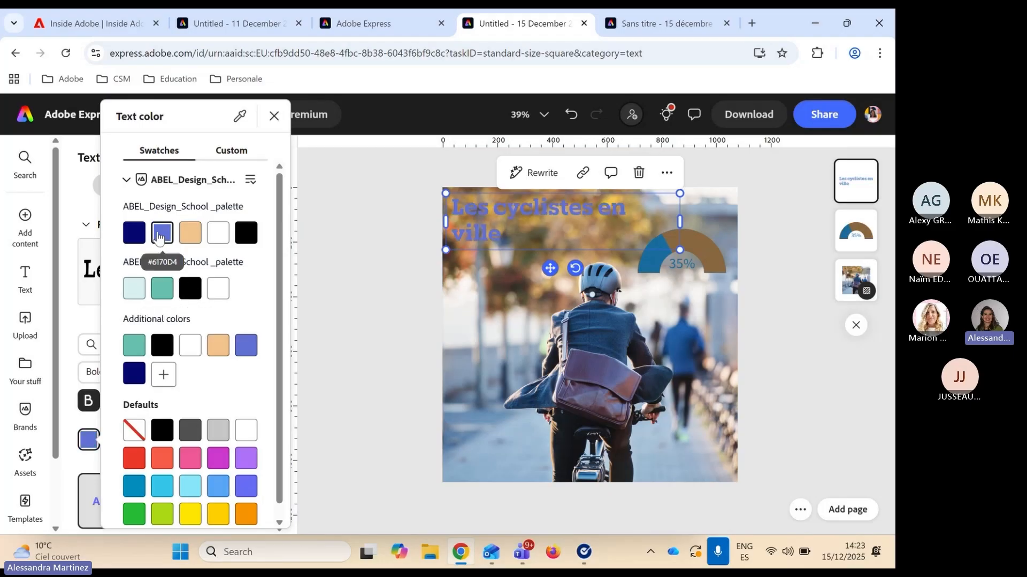
{"action": "left_click", "coordinate": [197, 293]}
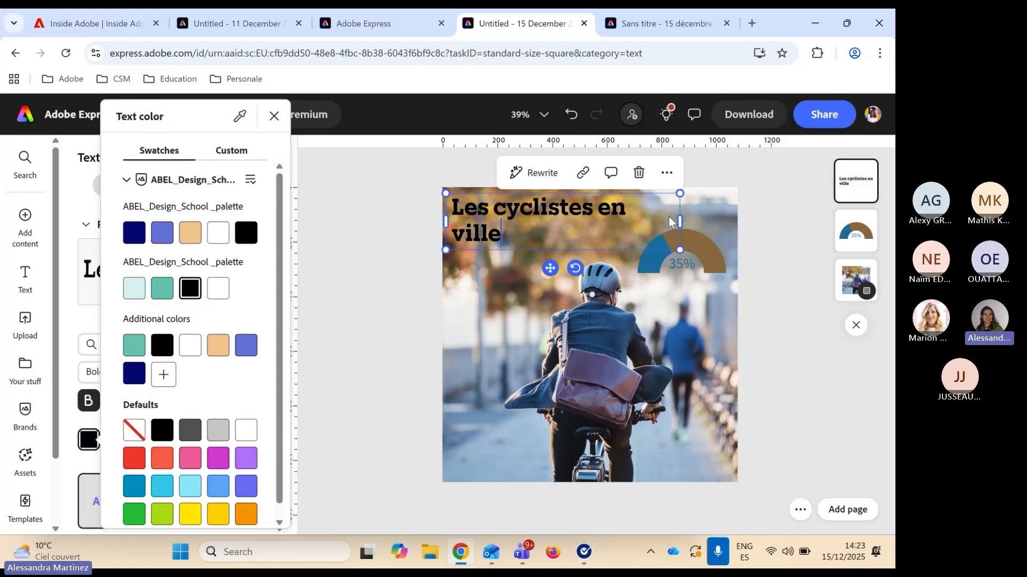
Widen the heading's text box so it fits on one line, and shift the heading and the progress chart slightly down
{"action": "left_click_drag", "start_coordinate": [680, 219], "coordinate": [685, 213]}
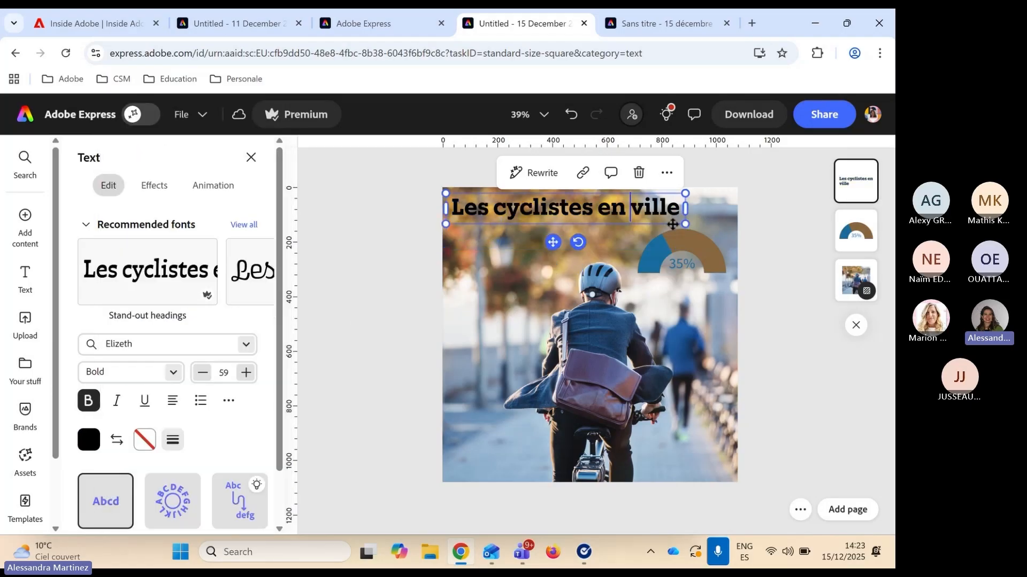
{"action": "left_click", "coordinate": [696, 247]}
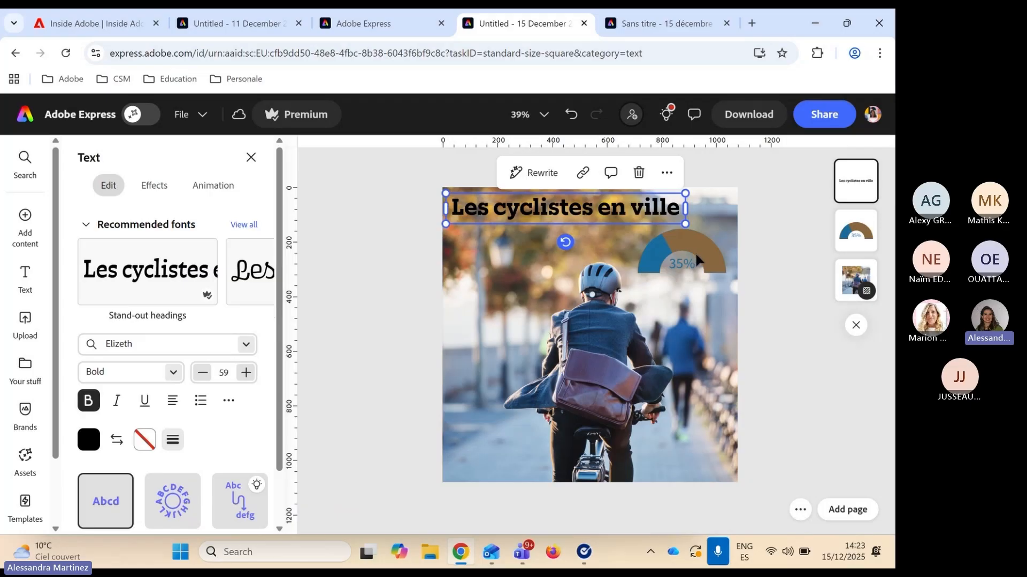
{"action": "left_click", "coordinate": [697, 274]}
{"action": "left_click_drag", "start_coordinate": [545, 199], "coordinate": [546, 207]}
{"action": "left_click", "coordinate": [687, 341]}
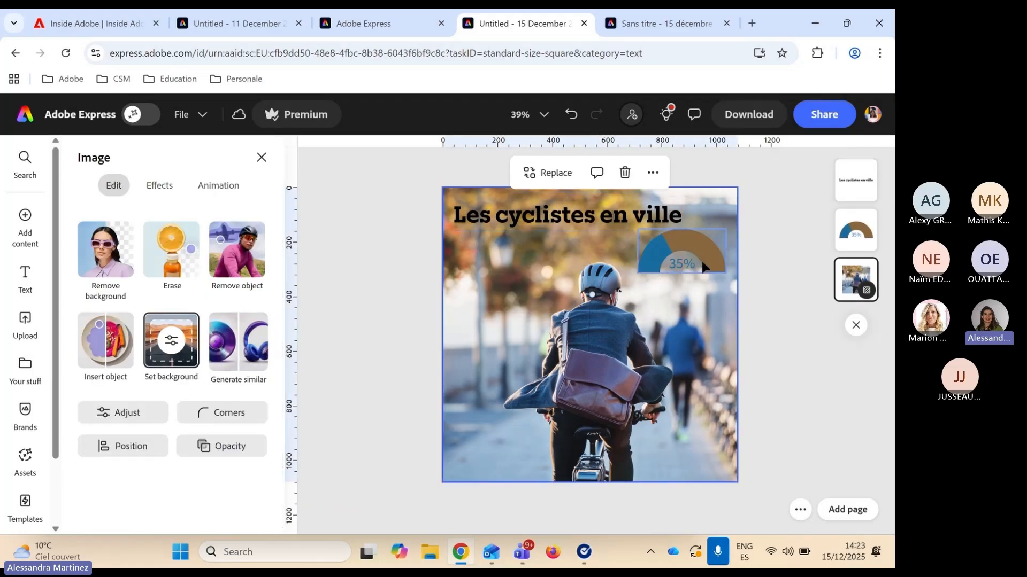
{"action": "left_click_drag", "start_coordinate": [702, 266], "coordinate": [701, 274]}
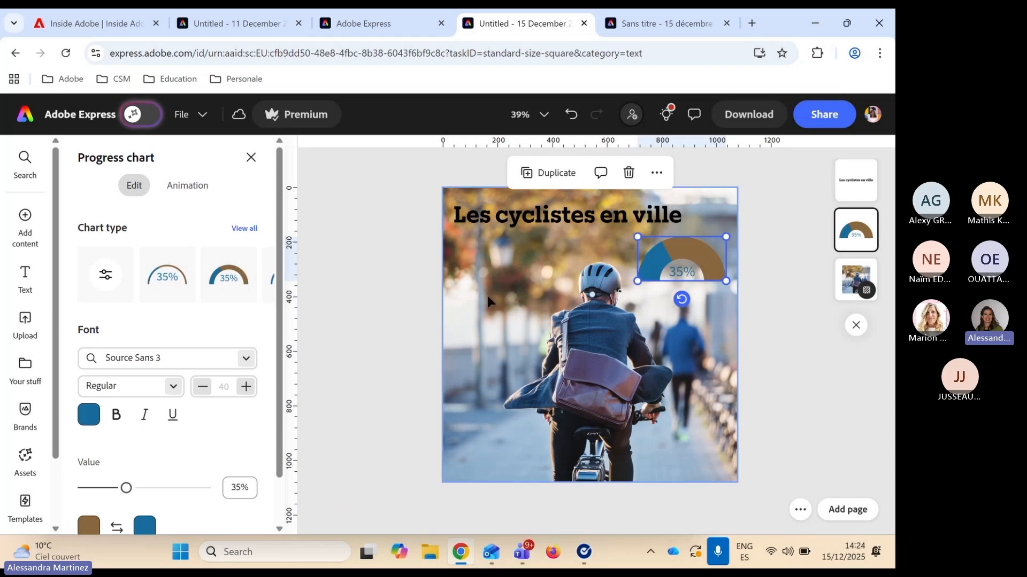
Add a new text box and move it to the page's left edge, below the heading
{"action": "left_click", "coordinate": [25, 277]}
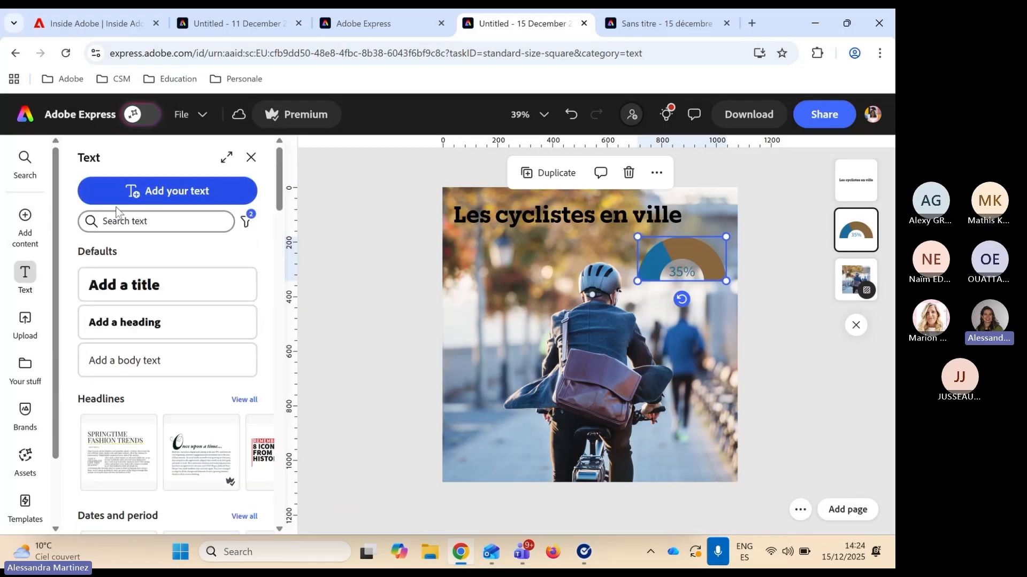
{"action": "left_click", "coordinate": [170, 198]}
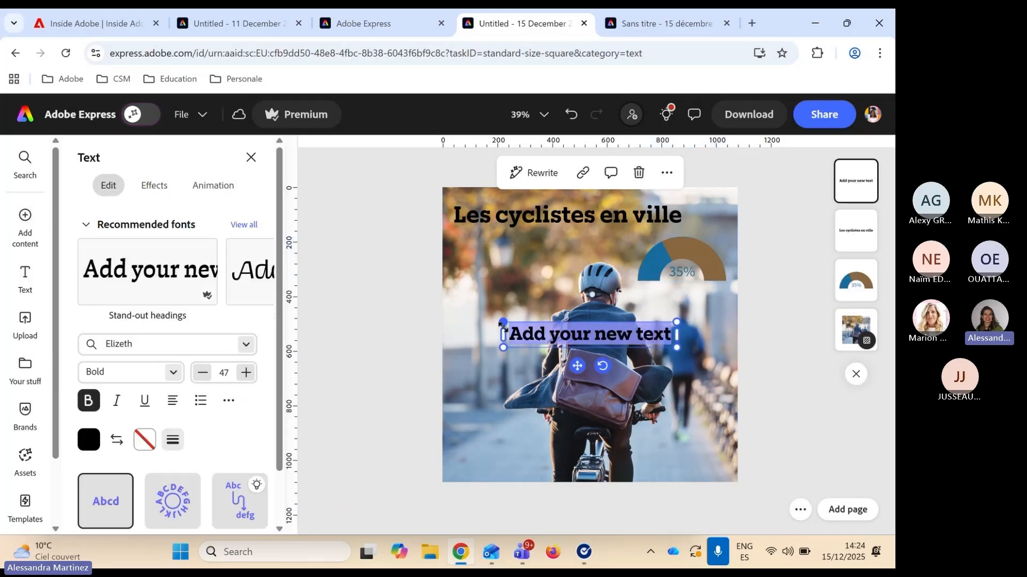
{"action": "left_click_drag", "start_coordinate": [509, 332], "coordinate": [472, 262]}
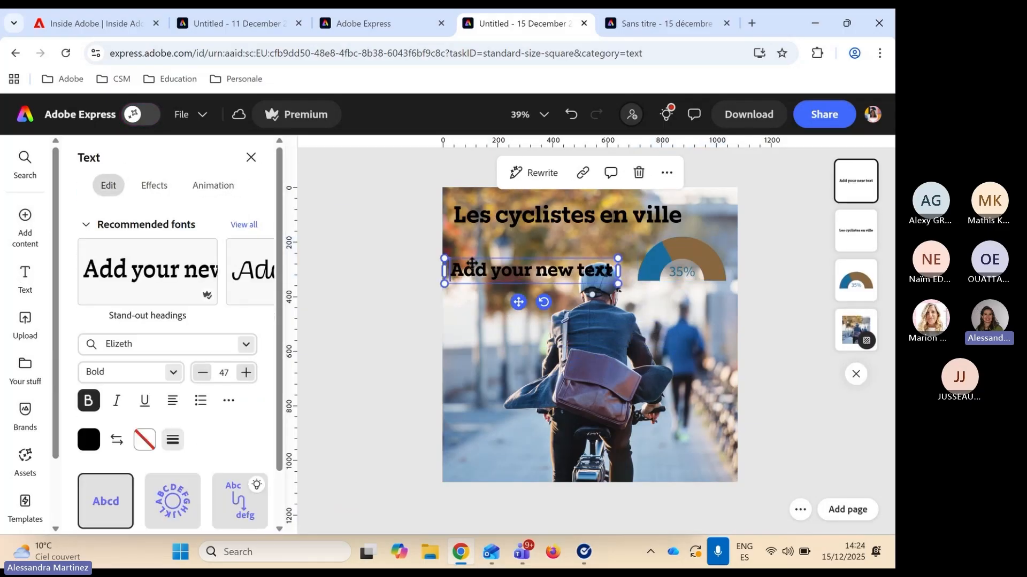
Replace the new text box's placeholder with "Le vélo, le transport favori des élès"
{"action": "type", "text": "Le v"}
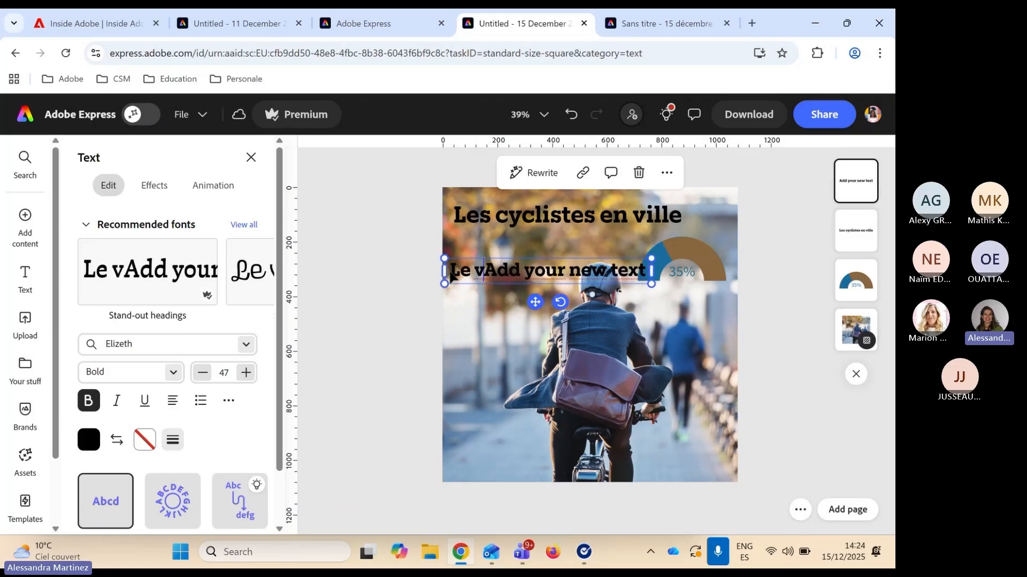
{"action": "type", "text": "élo, "}
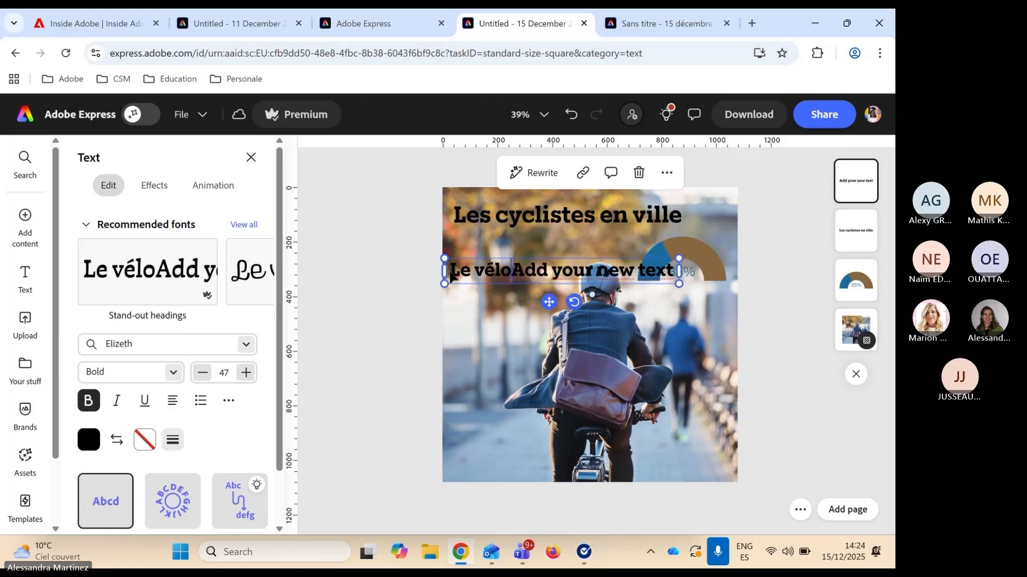
{"action": "type", "text": "le t"}
{"action": "type", "text": "ransf"}
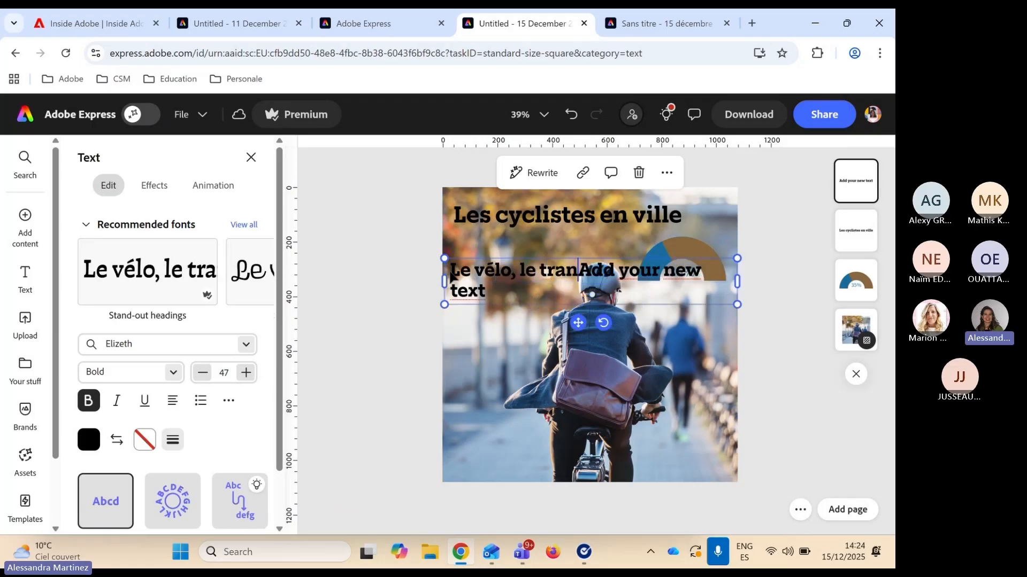
{"action": "key", "text": "BackSpace"}
{"action": "type", "text": "port favo"}
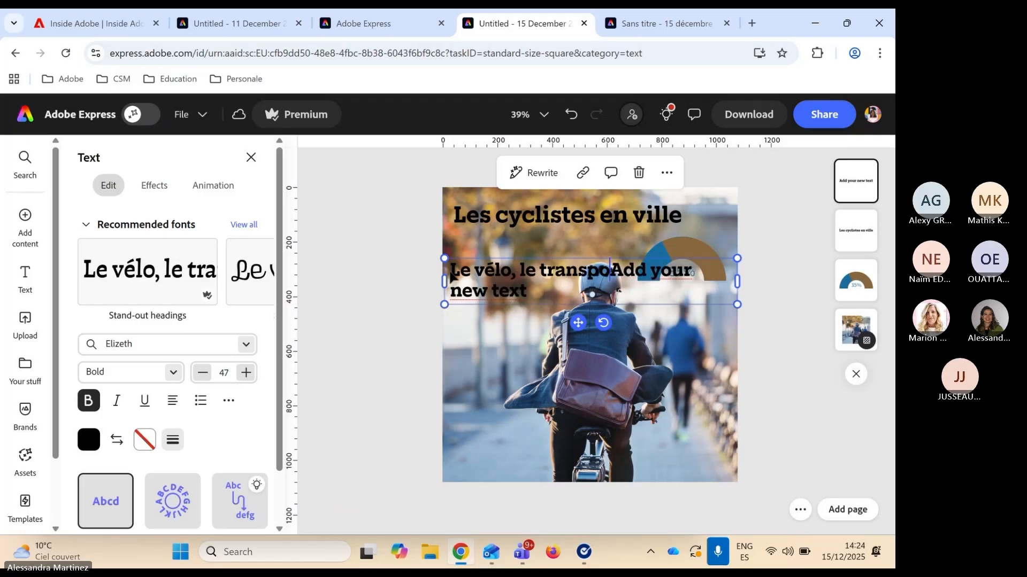
{"action": "type", "text": "ri des é"}
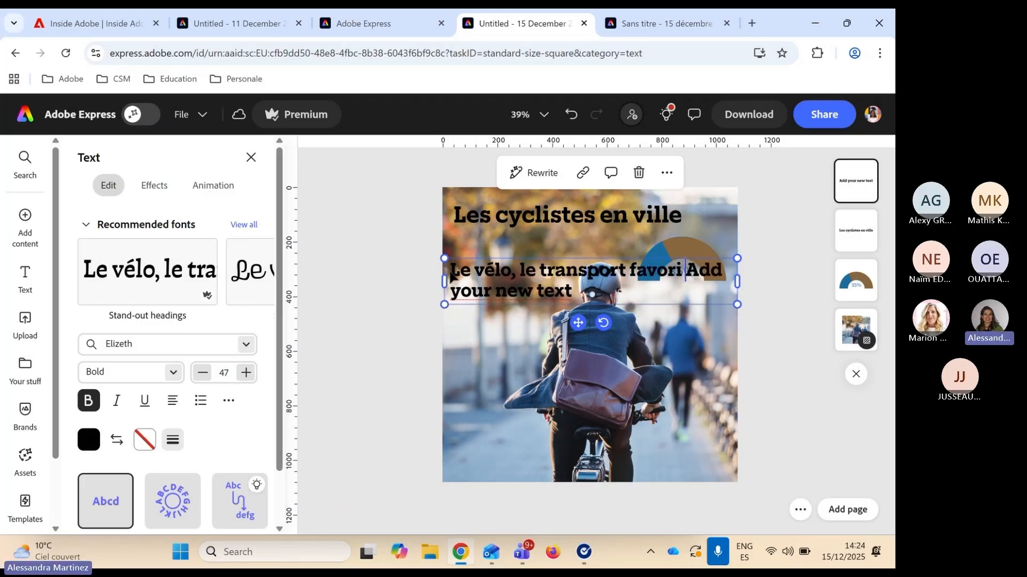
{"action": "type", "text": "lpe"}
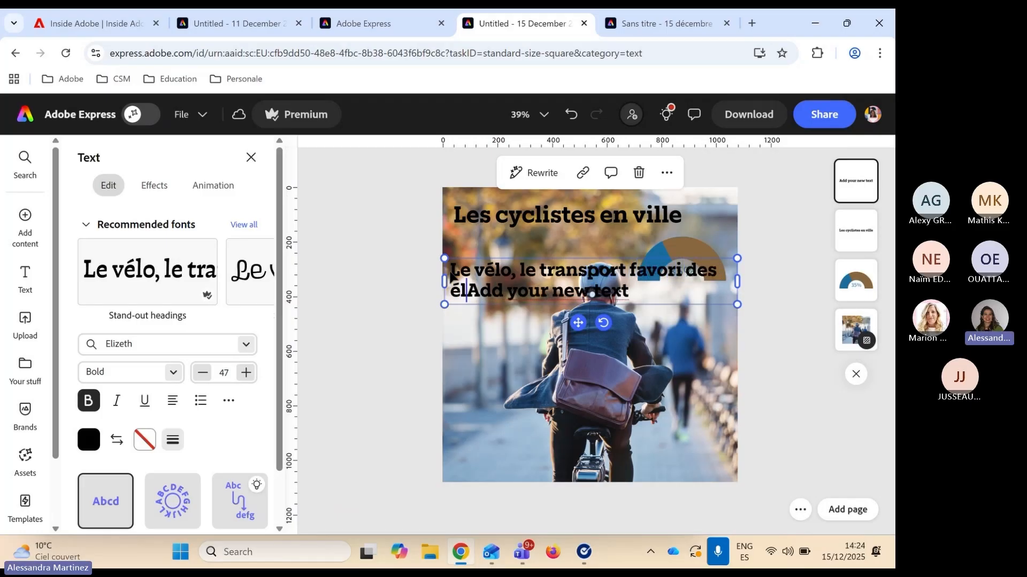
{"action": "key", "text": "BackSpace"}
{"action": "key", "text": "BackSpace"}
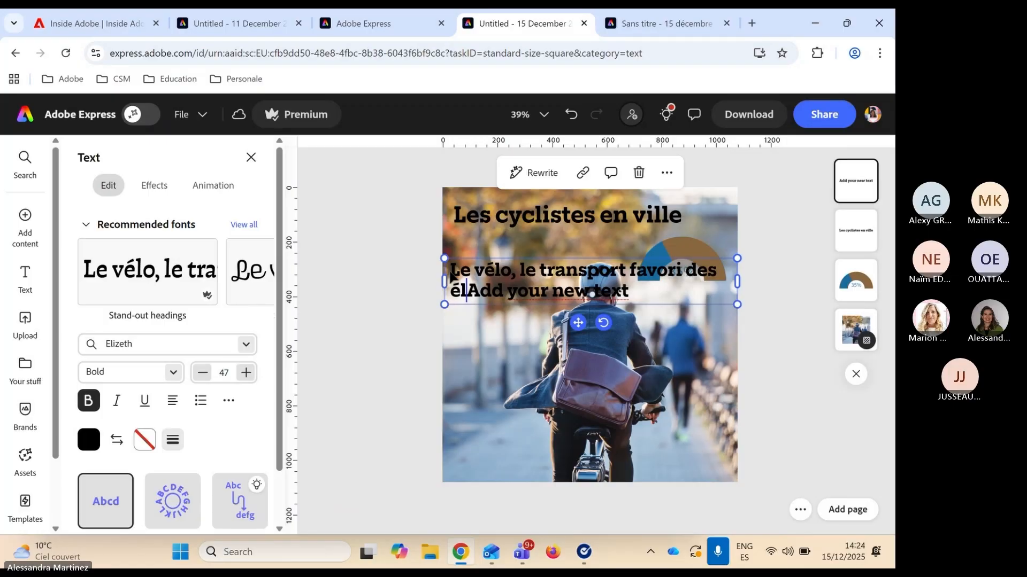
{"action": "type", "text": "`ves"}
{"action": "key", "text": "BackSpace"}
{"action": "key", "text": "BackSpace"}
{"action": "key", "text": "BackSpace"}
{"action": "key", "text": "BackSpace"}
{"action": "type", "text": "ès"}
{"action": "key", "text": "Delete"}
{"action": "key", "text": "Delete"}
{"action": "key", "text": "Delete"}
{"action": "key", "text": "Delete"}
{"action": "key", "text": "Delete"}
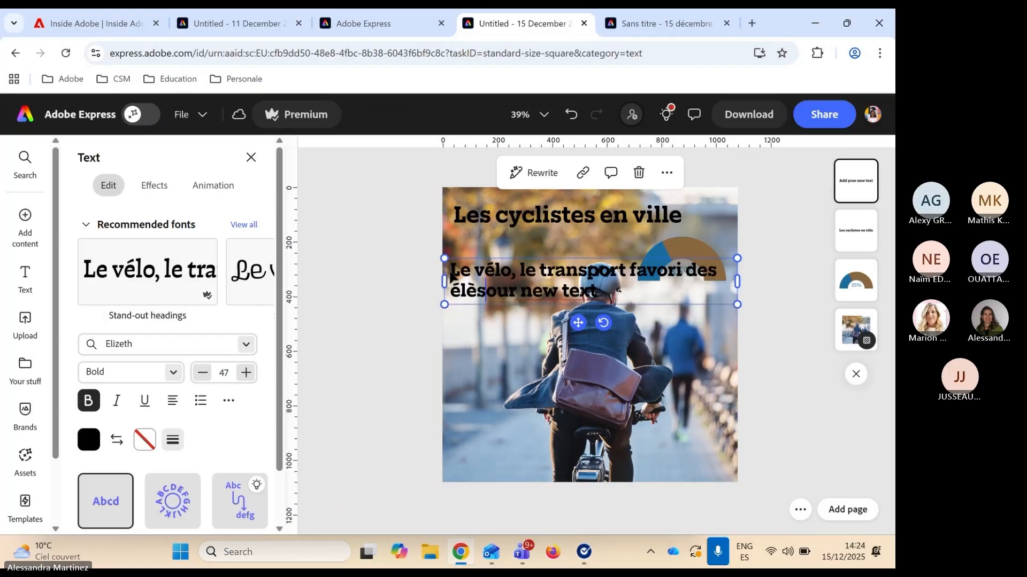
{"action": "key", "text": "Delete"}
{"action": "key", "text": "Delete"}
{"action": "key", "text": "Delete"}
{"action": "key", "text": "Delete"}
{"action": "key", "text": "Delete"}
{"action": "key", "text": "Delete"}
{"action": "key", "text": "Delete"}
{"action": "key", "text": "Delete"}
{"action": "key", "text": "Delete"}
{"action": "key", "text": "Delete"}
{"action": "key", "text": "Delete"}
{"action": "key", "text": "Delete"}
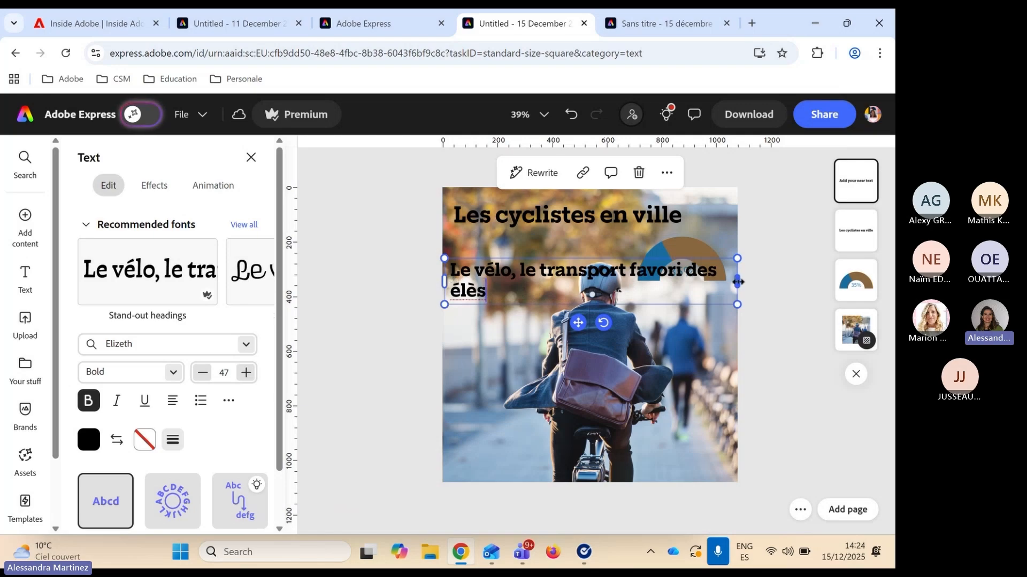
Narrow the slogan's text box to a five-line column beside the cyclist and remove the comma after "vélo"
{"action": "left_click_drag", "start_coordinate": [739, 282], "coordinate": [533, 324]}
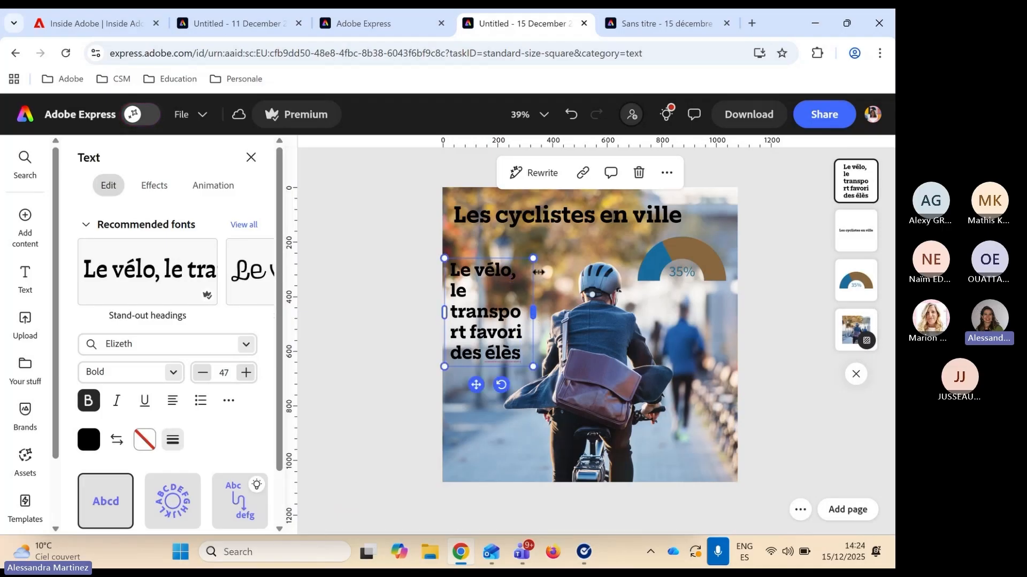
{"action": "key", "text": "BackSpace"}
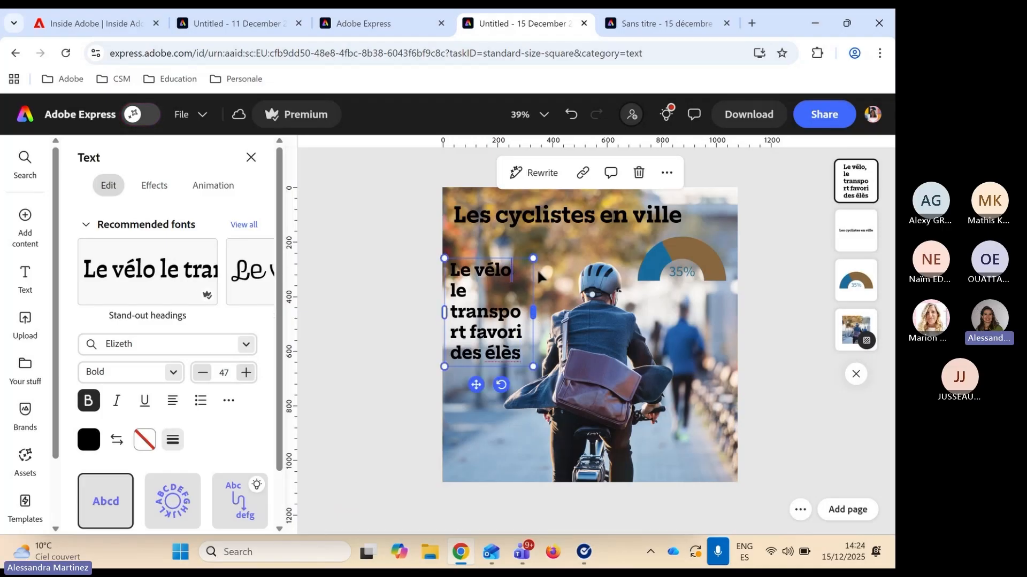
Set the slogan's text colour to the default coral red and move it down to the page's lower-left corner
{"action": "left_click", "coordinate": [88, 441]}
{"action": "left_click", "coordinate": [166, 458]}
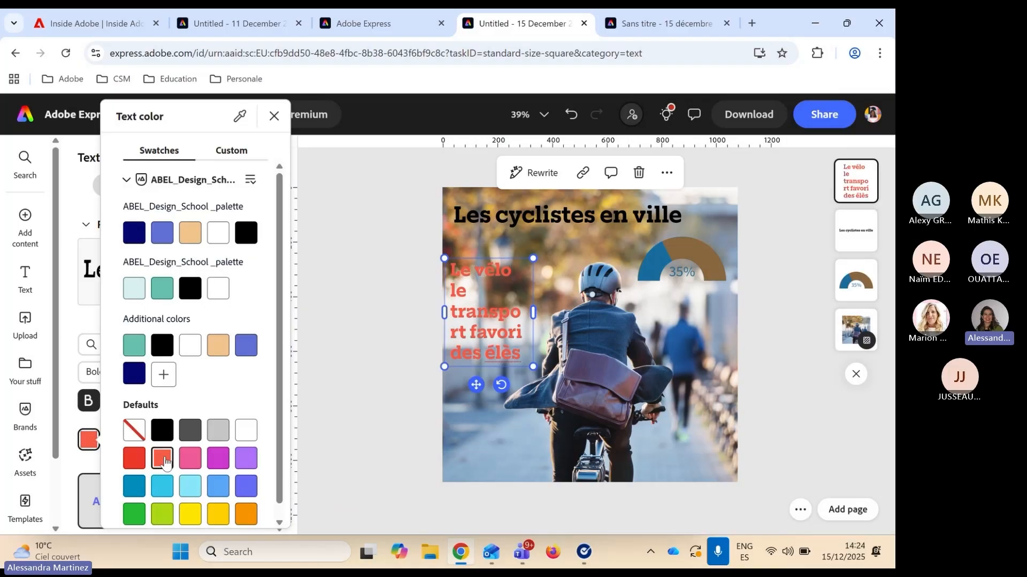
{"action": "left_click", "coordinate": [483, 356]}
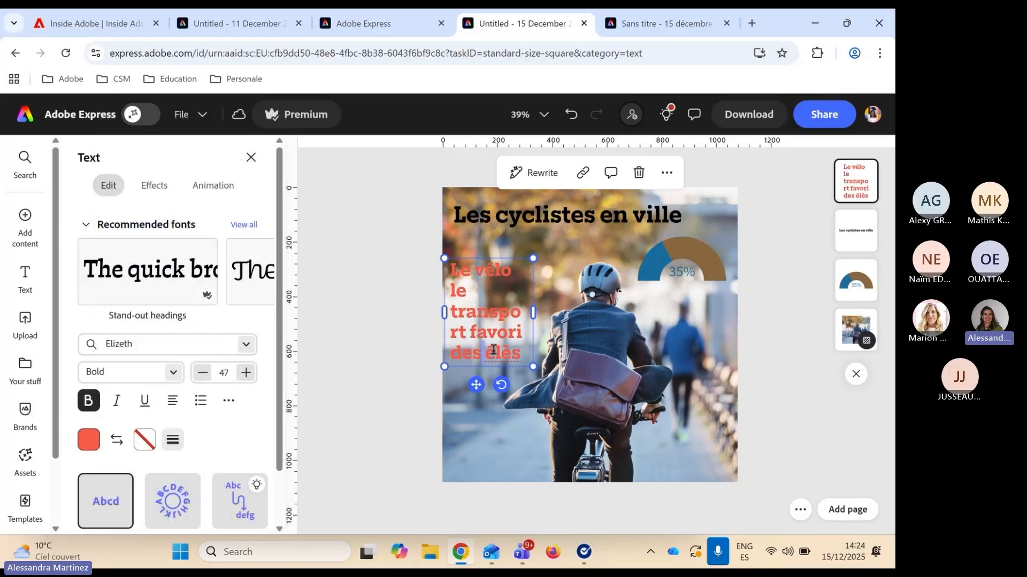
{"action": "left_click_drag", "start_coordinate": [490, 367], "coordinate": [494, 465]}
{"action": "left_click", "coordinate": [613, 392]}
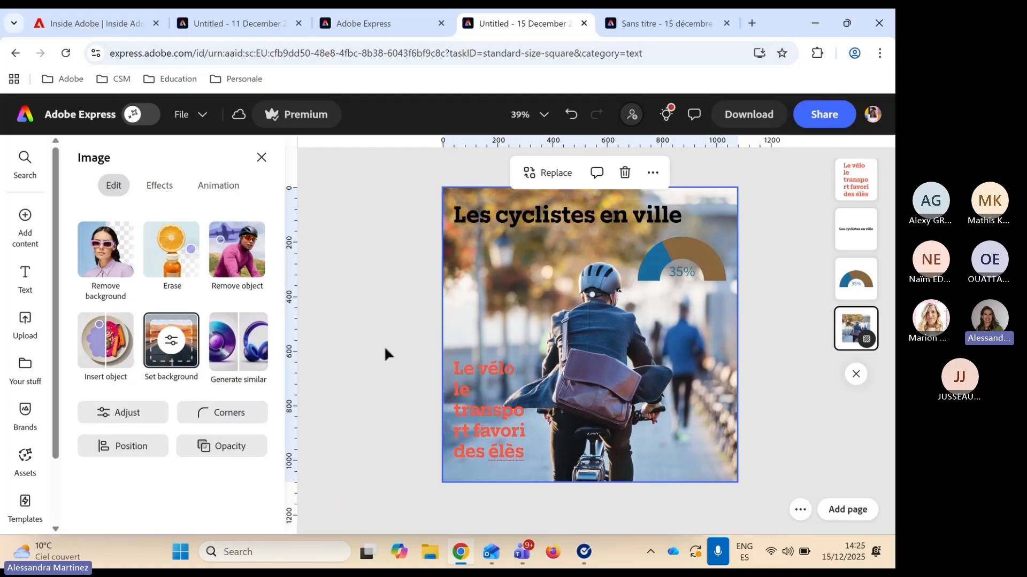
Try the Circle text layout on the slogan, and return it to the default layout
{"action": "left_click", "coordinate": [532, 420]}
{"action": "scroll", "coordinate": [171, 435], "scroll_direction": "down", "scroll_amount": 1}
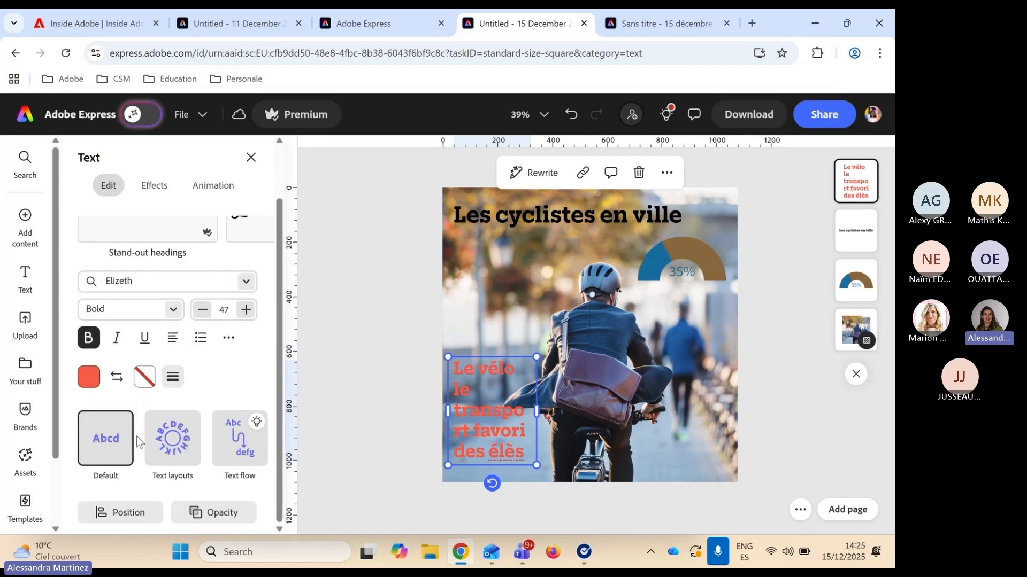
{"action": "left_click", "coordinate": [161, 441]}
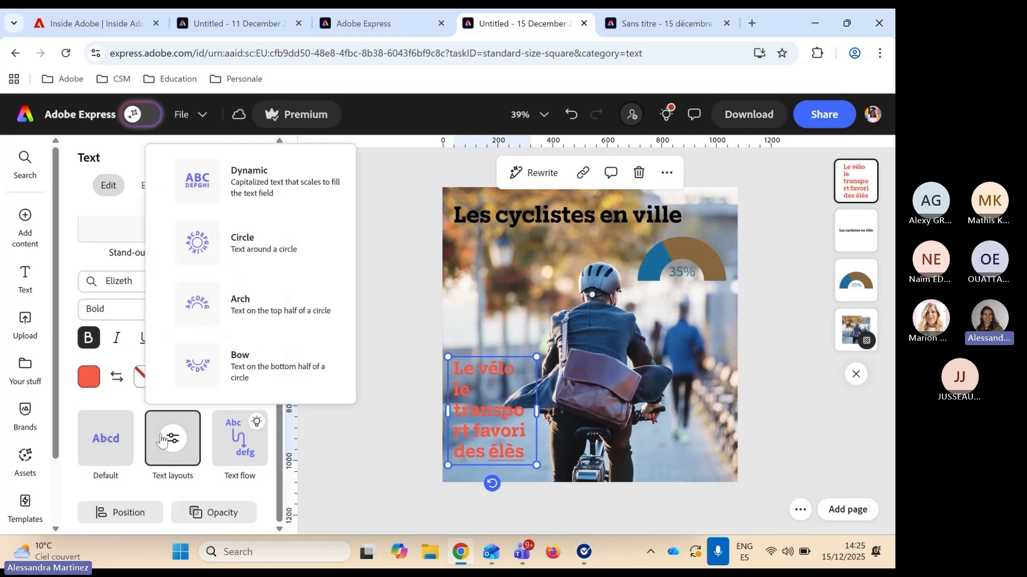
{"action": "left_click", "coordinate": [208, 255]}
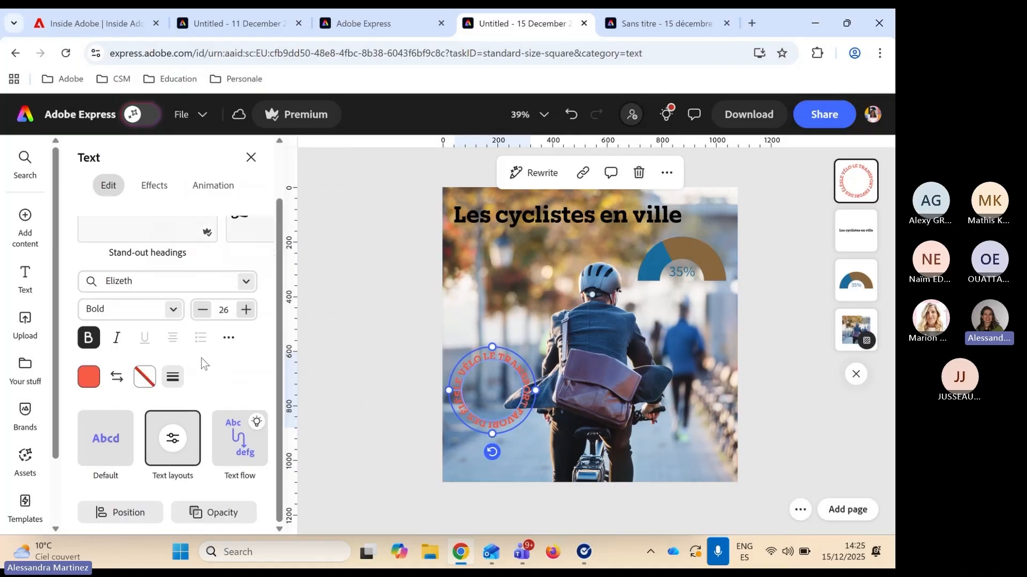
{"action": "left_click", "coordinate": [114, 442]}
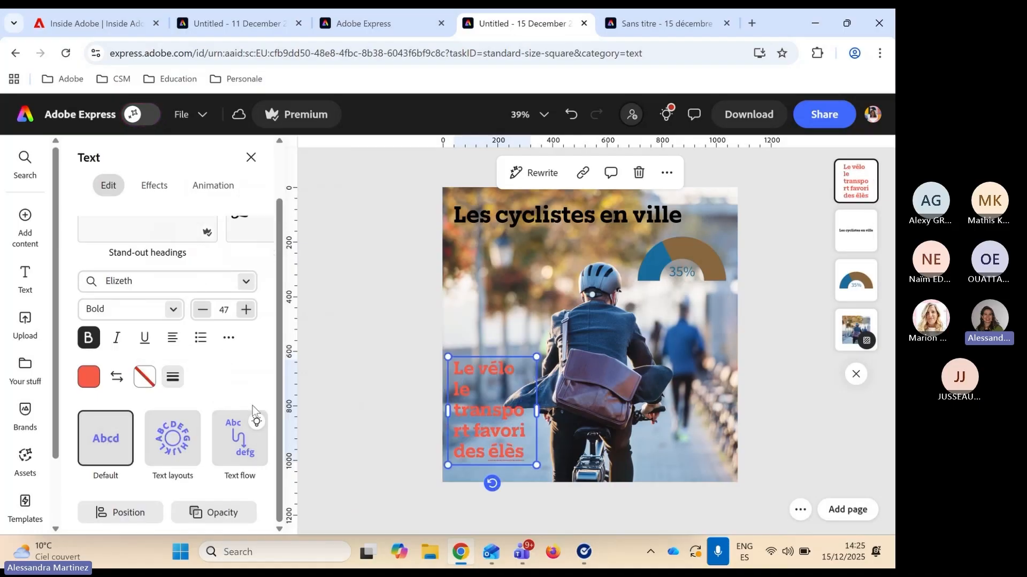
{"action": "scroll", "coordinate": [180, 393], "scroll_direction": "up", "scroll_amount": 2}
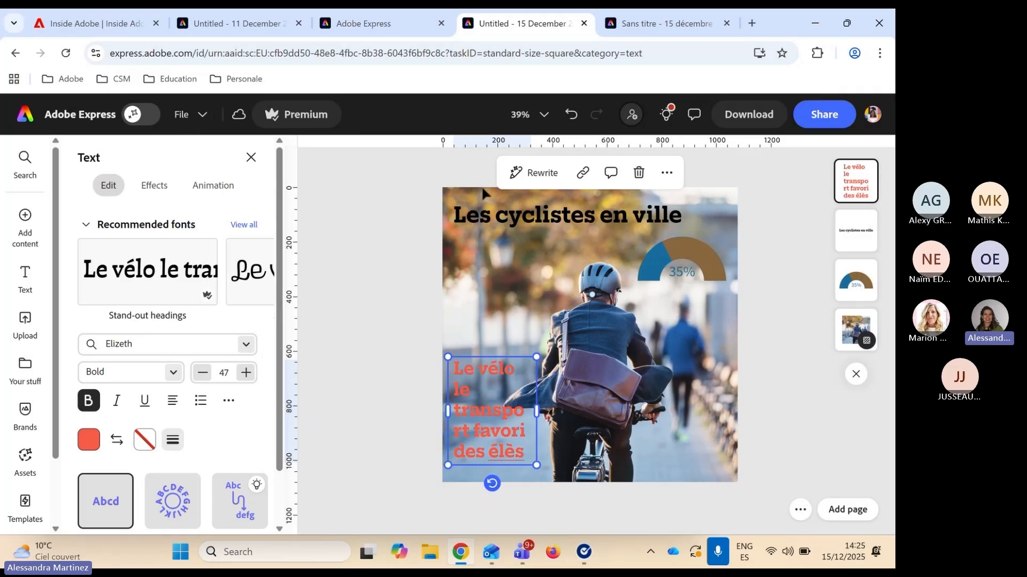
{"action": "left_click", "coordinate": [379, 234]}
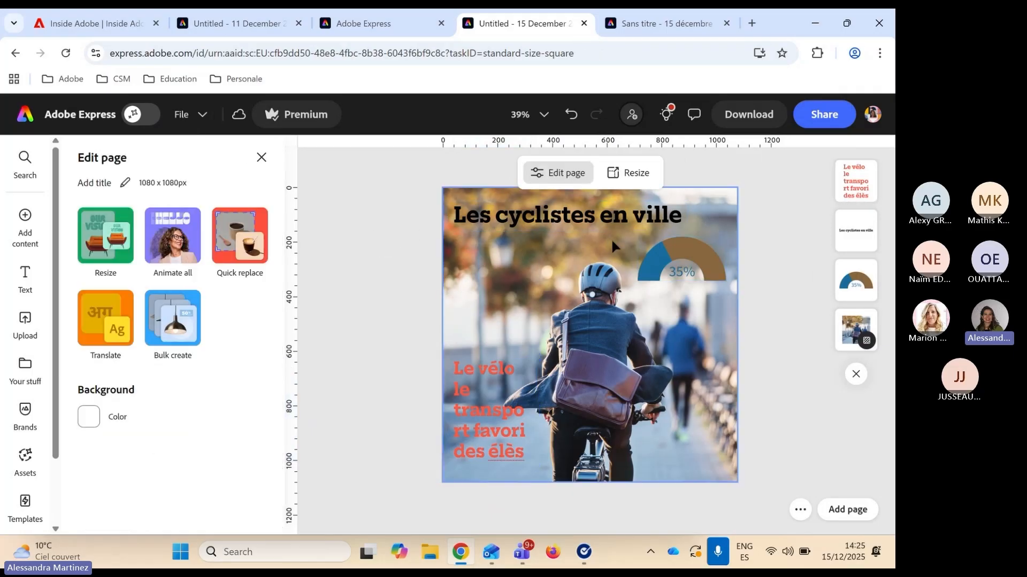
Review the file's sharing options and the available download file formats, and close the download options without exporting
{"action": "left_click", "coordinate": [826, 115]}
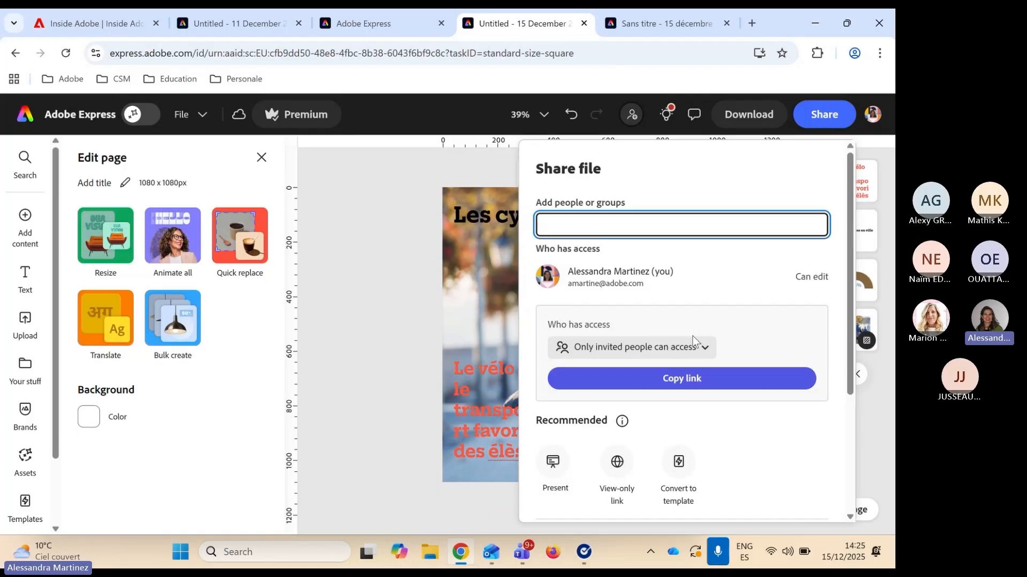
{"action": "left_click", "coordinate": [743, 115]}
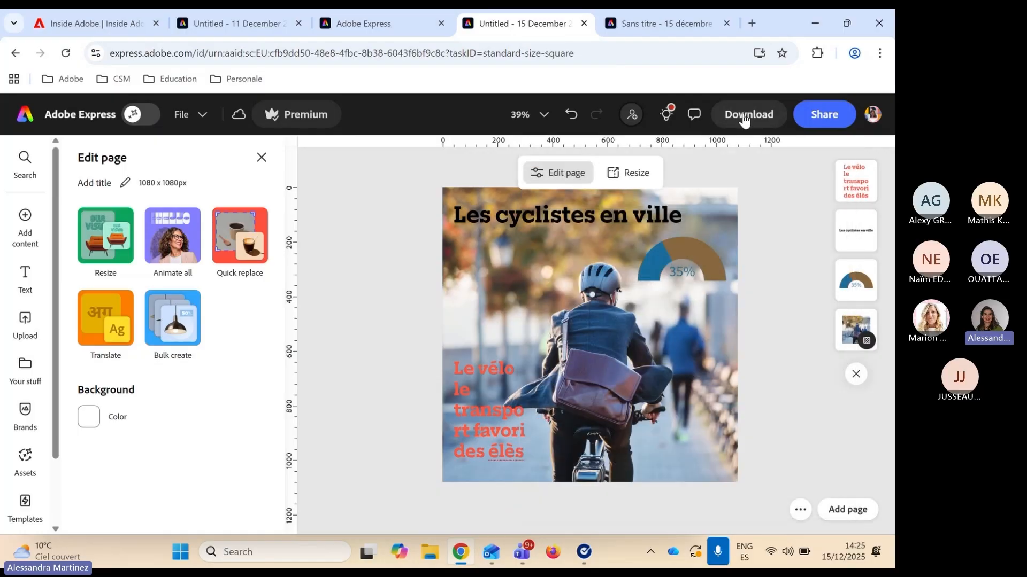
{"action": "left_click", "coordinate": [744, 116]}
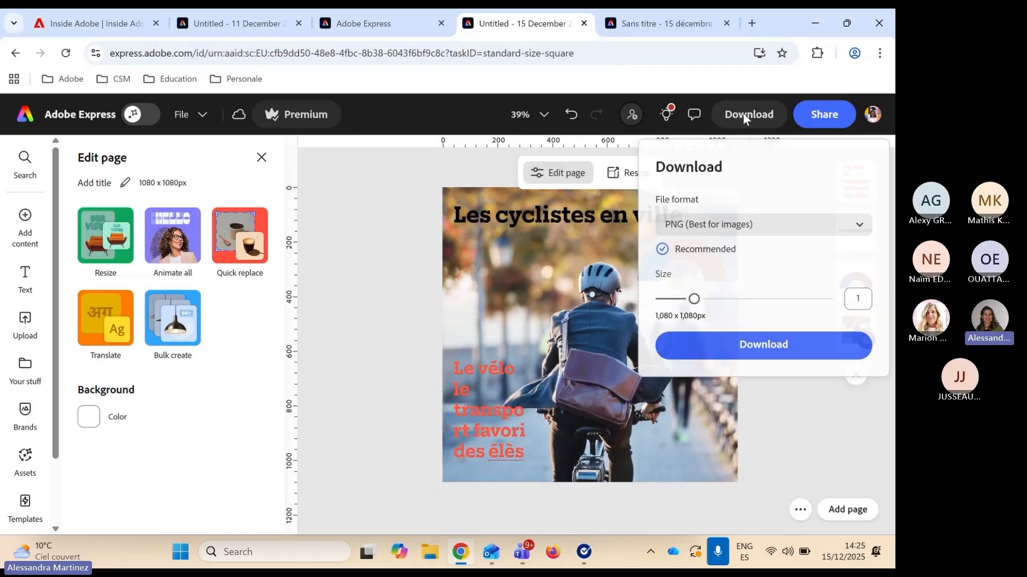
{"action": "left_click", "coordinate": [861, 229]}
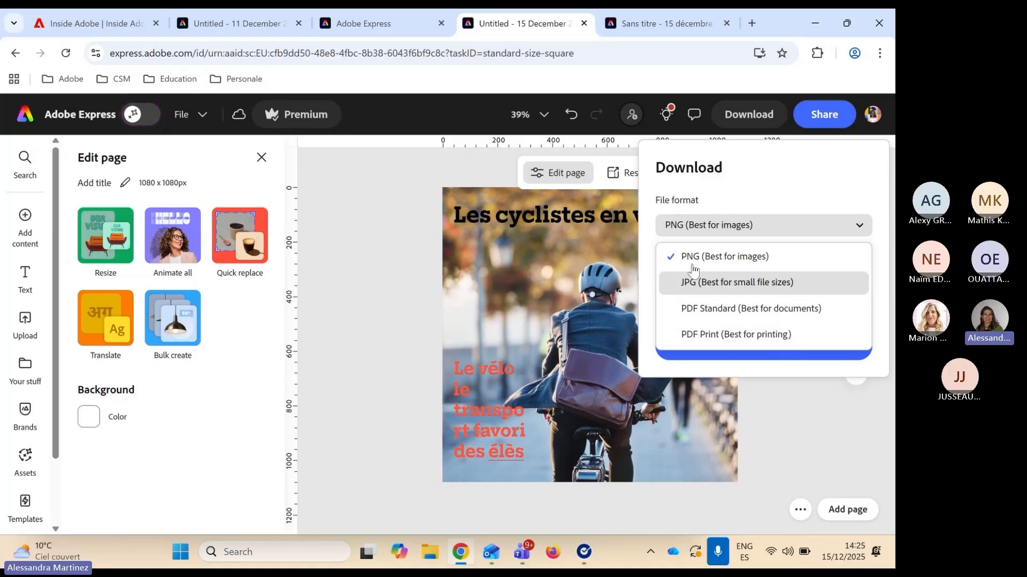
{"action": "left_click", "coordinate": [362, 193]}
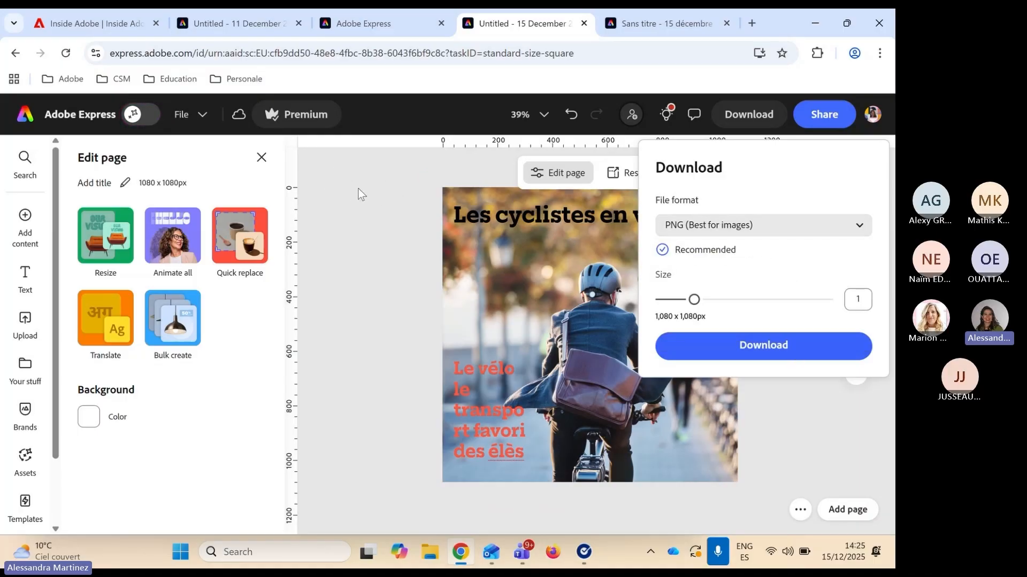
{"action": "left_click", "coordinate": [367, 185]}
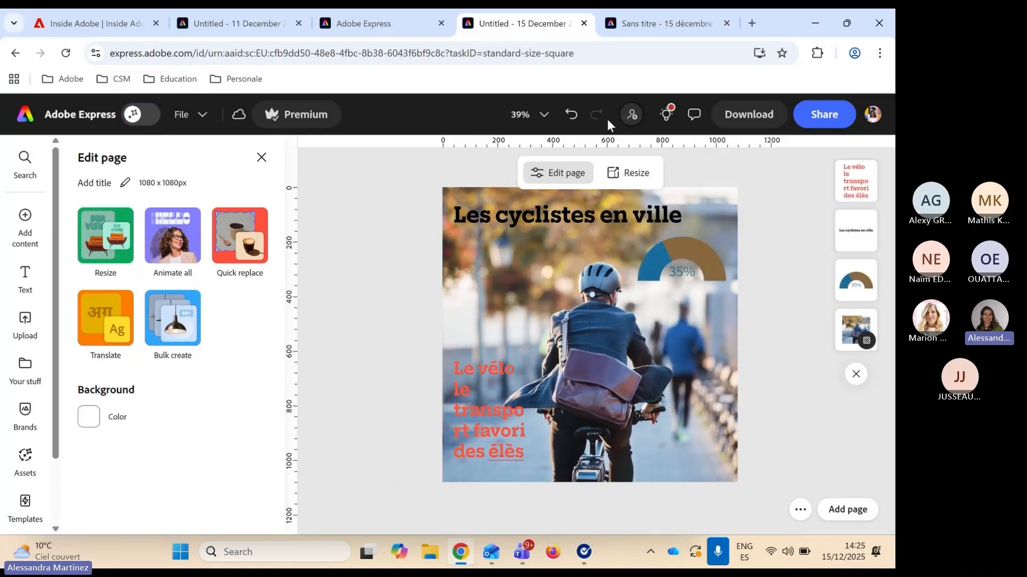
{"action": "left_click", "coordinate": [185, 117]}
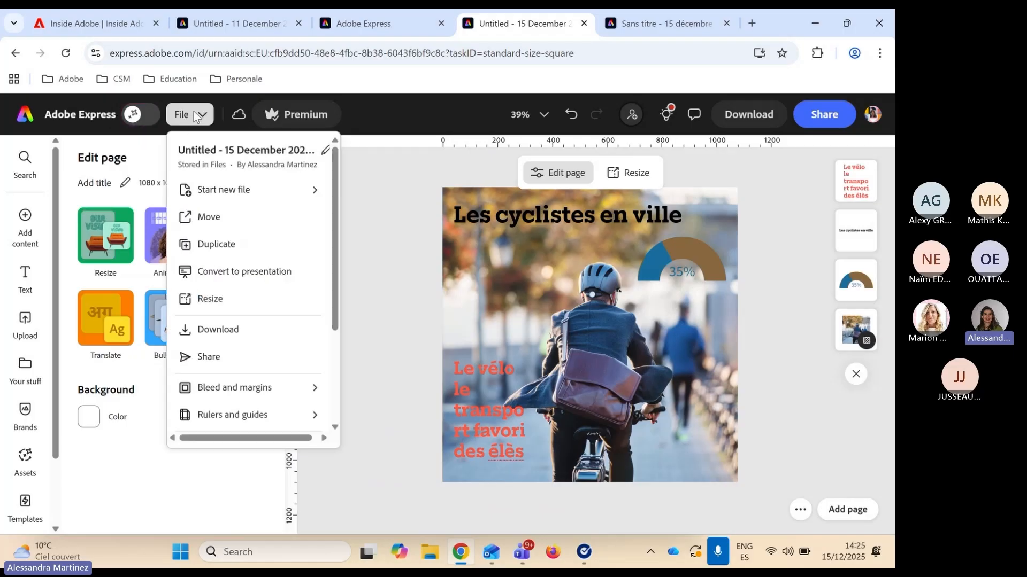
{"action": "left_click", "coordinate": [217, 192]}
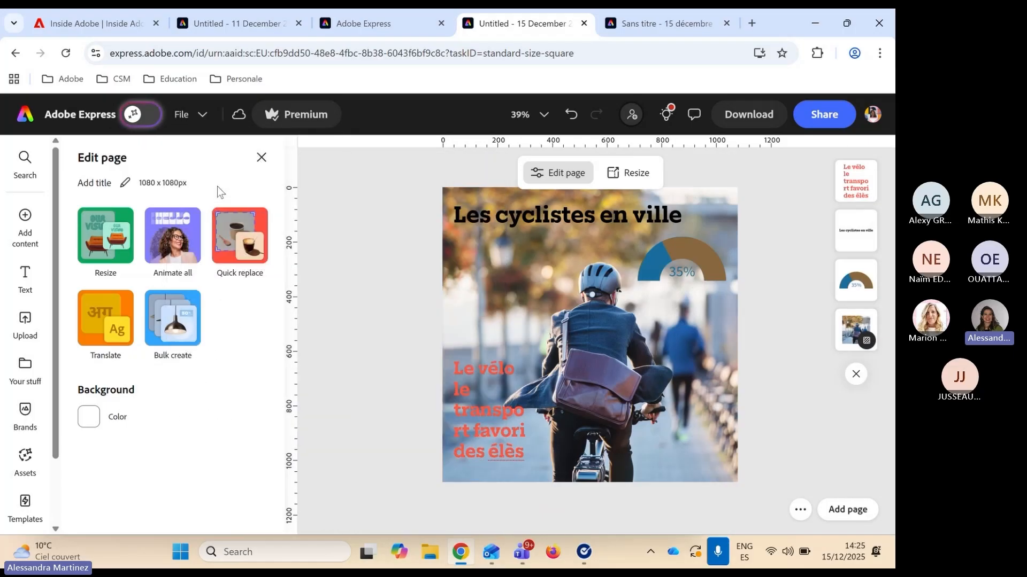
{"action": "left_click", "coordinate": [188, 114]}
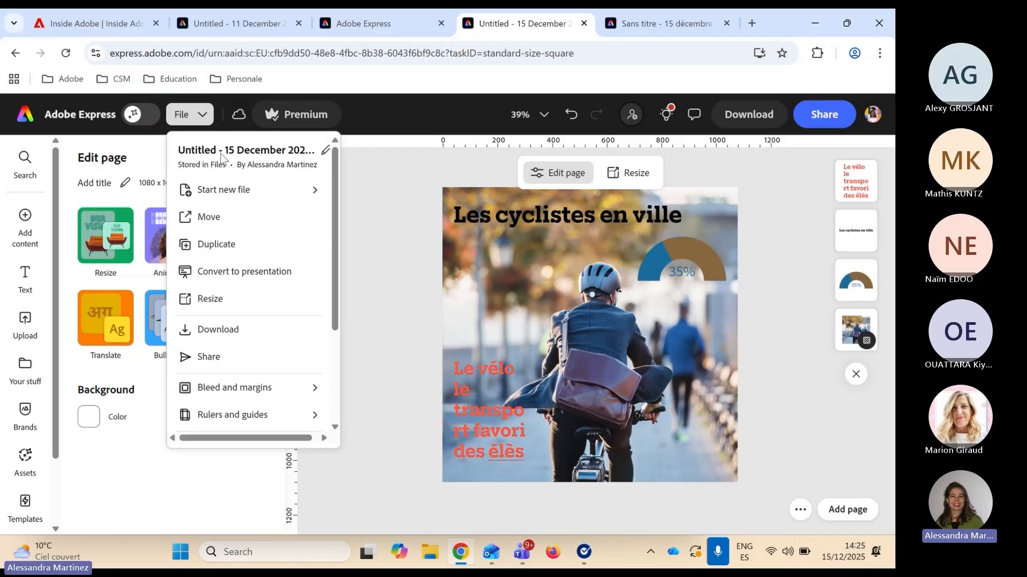
{"action": "left_click", "coordinate": [323, 150]}
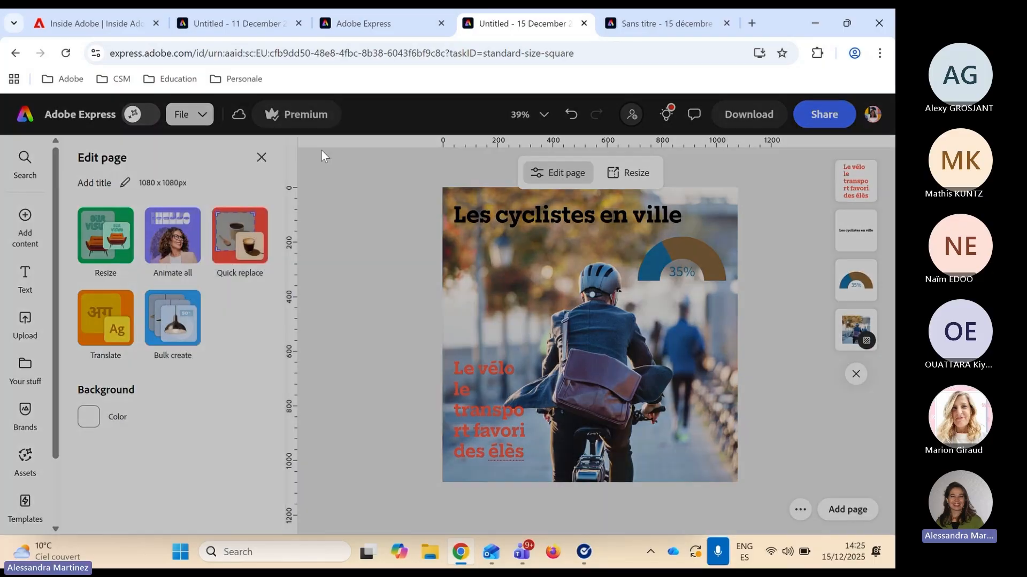
{"action": "left_click_drag", "start_coordinate": [544, 308], "coordinate": [261, 280]}
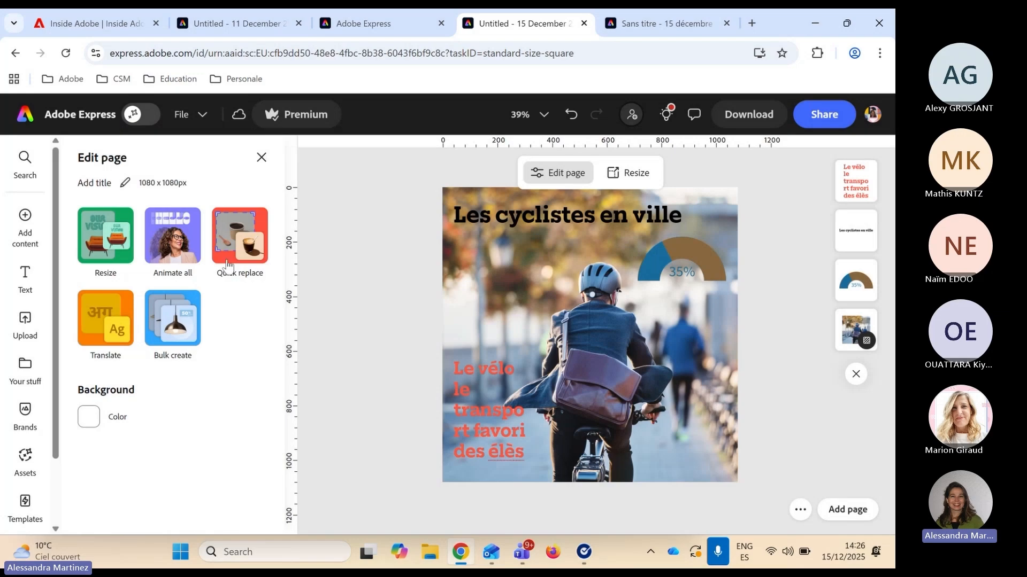
Rename the file as "Test 15 décembre 2025" and save the new name
{"action": "left_click", "coordinate": [202, 122]}
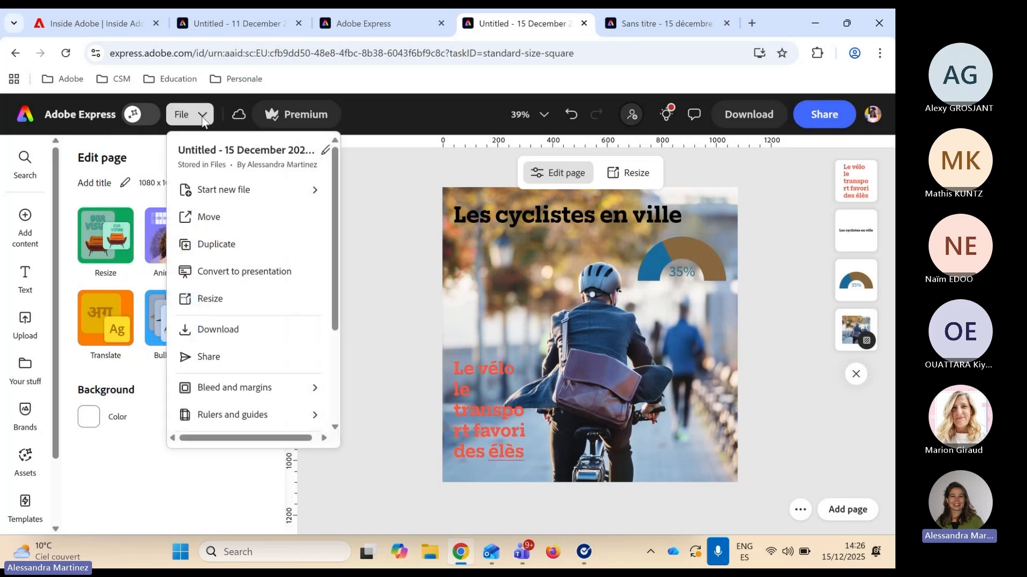
{"action": "left_click", "coordinate": [325, 150]}
{"action": "left_click", "coordinate": [416, 315]}
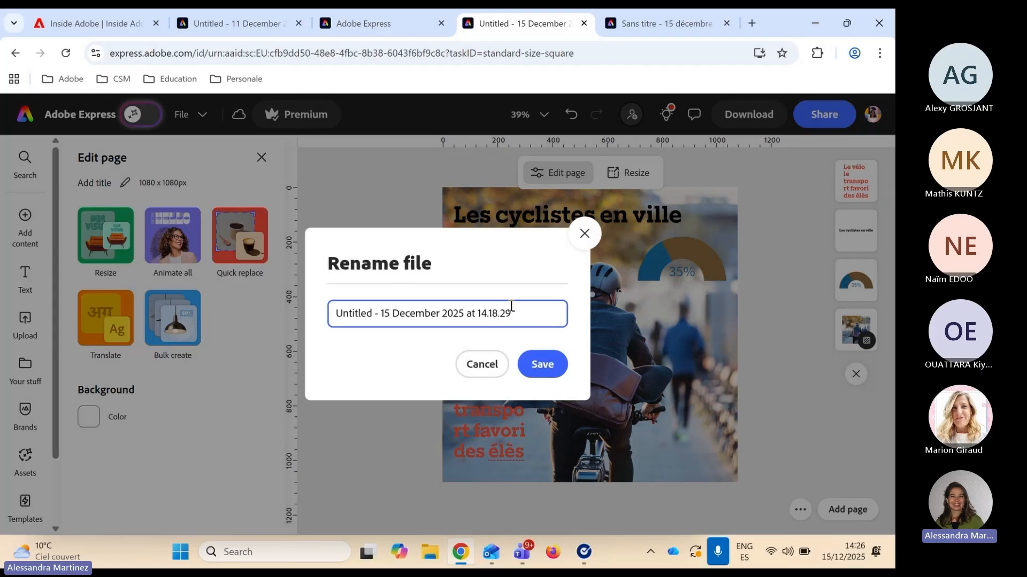
{"action": "left_click", "coordinate": [336, 311]}
{"action": "type", "text": "Test "}
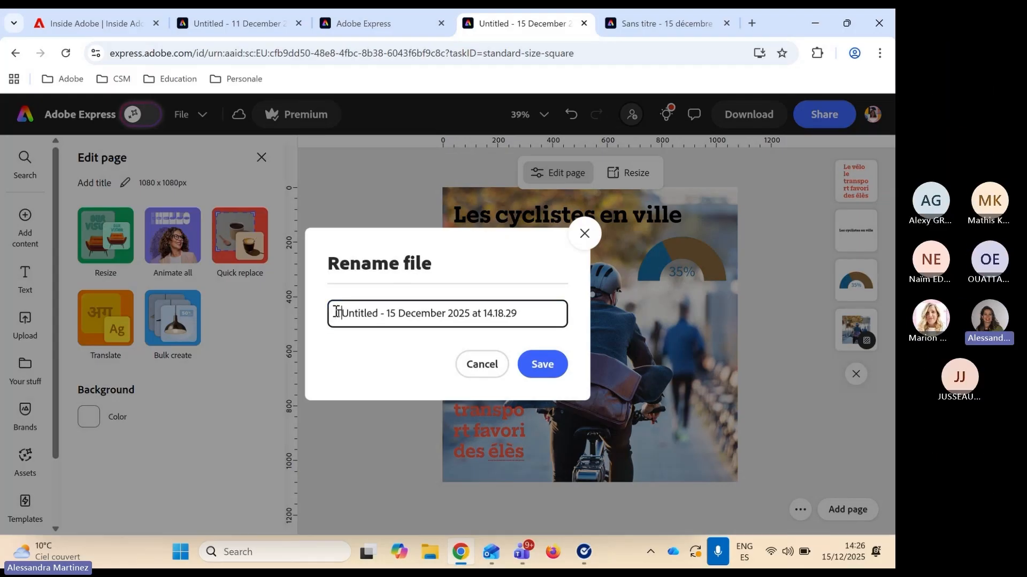
{"action": "type", "text": "15 dñec"}
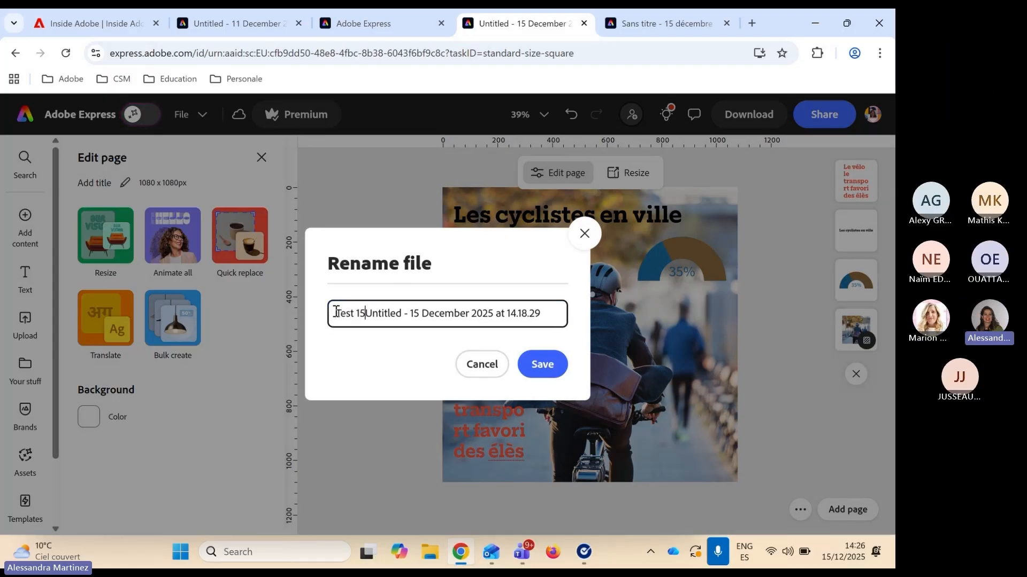
{"action": "key", "text": "BackSpace"}
{"action": "key", "text": "BackSpace"}
{"action": "key", "text": "BackSpace"}
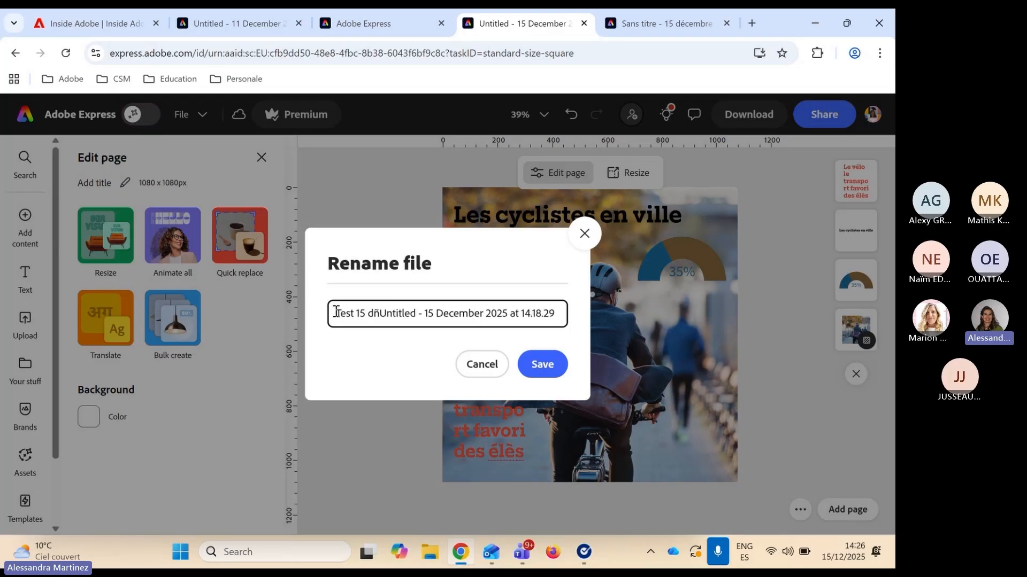
{"action": "type", "text": "écembre"}
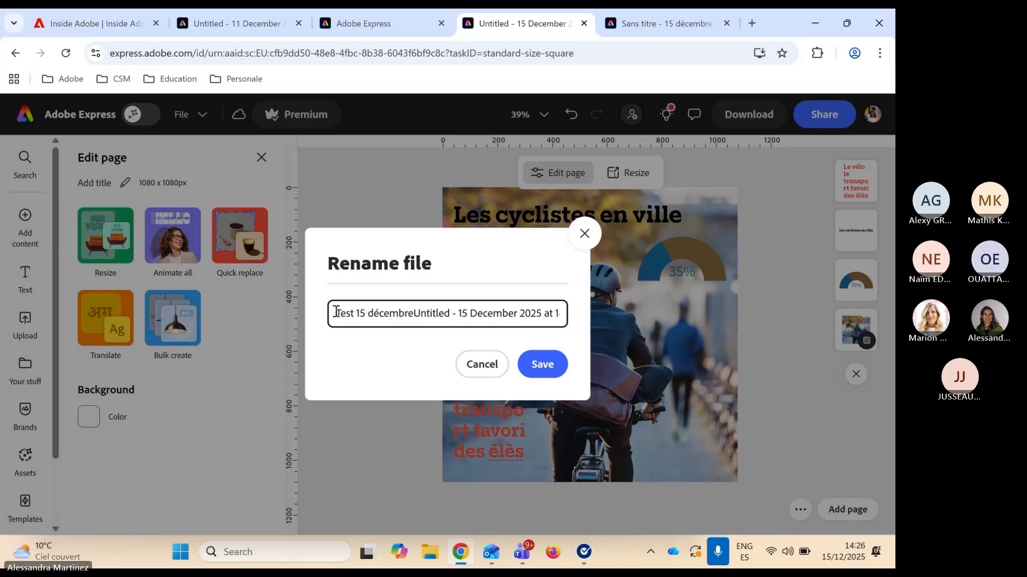
{"action": "type", "text": " 2025"}
{"action": "key", "text": "Delete"}
{"action": "key", "text": "Delete"}
{"action": "key", "text": "Delete"}
{"action": "key", "text": "Delete"}
{"action": "key", "text": "Delete"}
{"action": "key", "text": "Delete"}
{"action": "key", "text": "Delete"}
{"action": "key", "text": "Delete"}
{"action": "key", "text": "Delete"}
{"action": "key", "text": "Delete"}
{"action": "key", "text": "Delete"}
{"action": "key", "text": "Delete"}
{"action": "key", "text": "Delete"}
{"action": "key", "text": "Delete"}
{"action": "key", "text": "Delete"}
{"action": "key", "text": "Delete"}
{"action": "key", "text": "Delete"}
{"action": "key", "text": "Delete"}
{"action": "key", "text": "Delete"}
{"action": "key", "text": "Delete"}
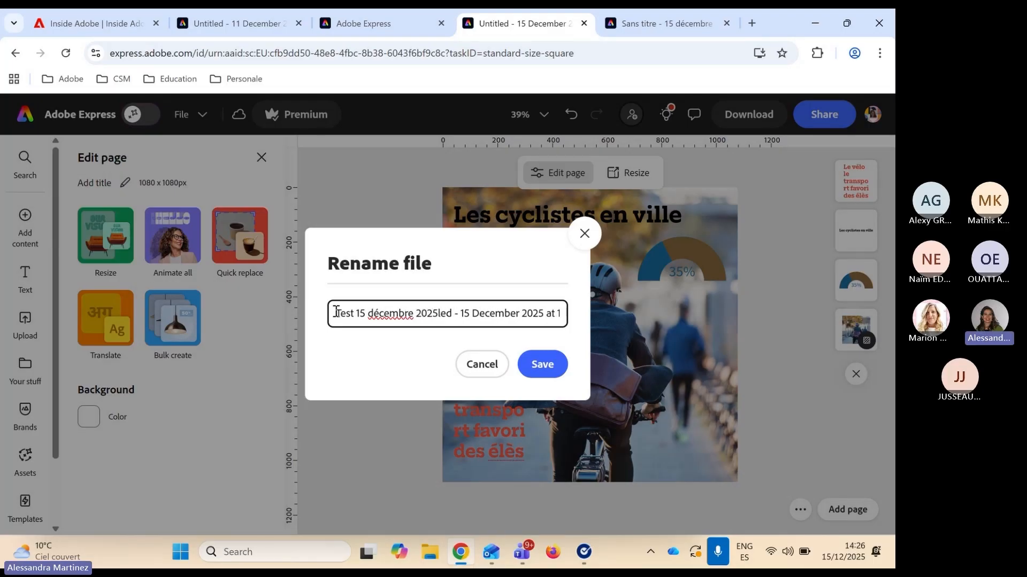
{"action": "key", "text": "Delete"}
{"action": "key", "text": "Delete"}
{"action": "key", "text": "Delete"}
{"action": "key", "text": "Delete"}
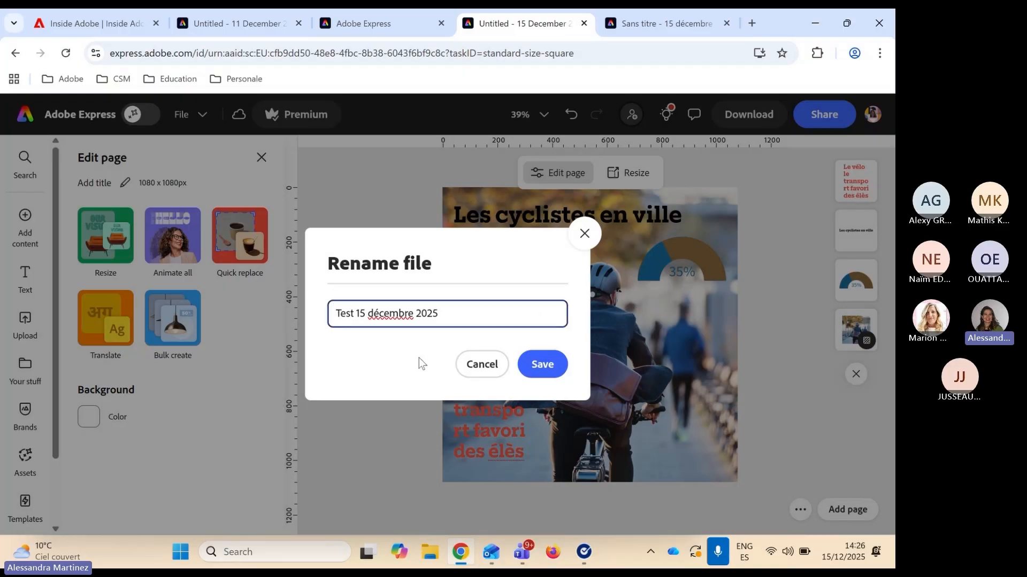
{"action": "left_click", "coordinate": [542, 363]}
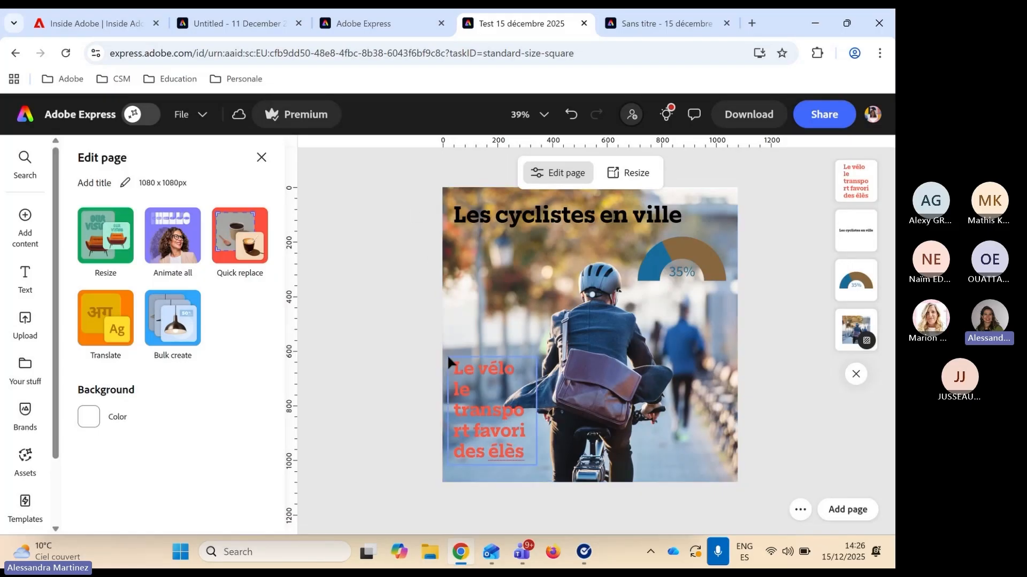
Find the Bike icons among the design elements and add the first bicycle icon to the page
{"action": "left_click_drag", "start_coordinate": [58, 256], "coordinate": [58, 326]}
{"action": "left_click", "coordinate": [30, 373]}
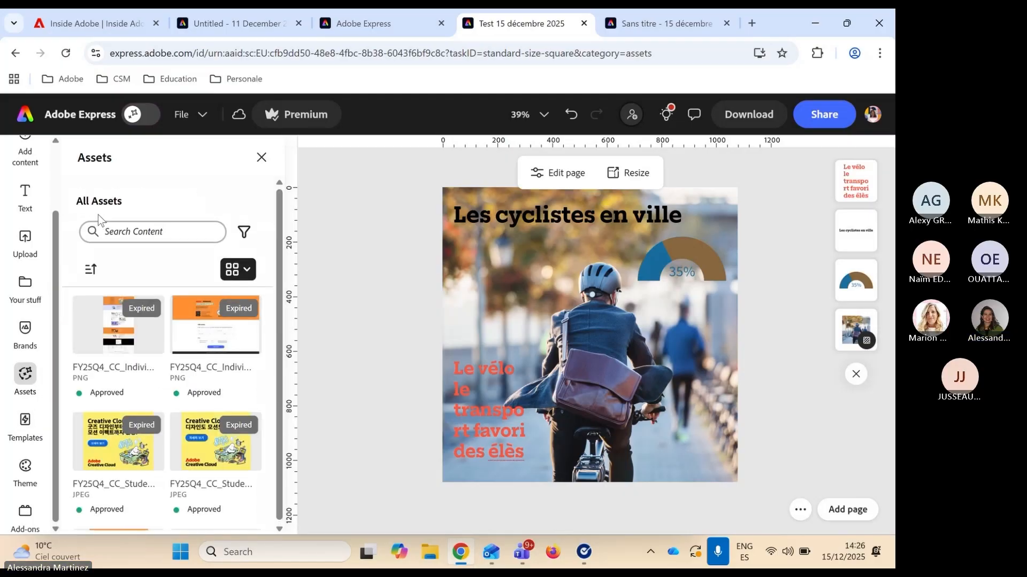
{"action": "mouse_move", "coordinate": [47, 149]}
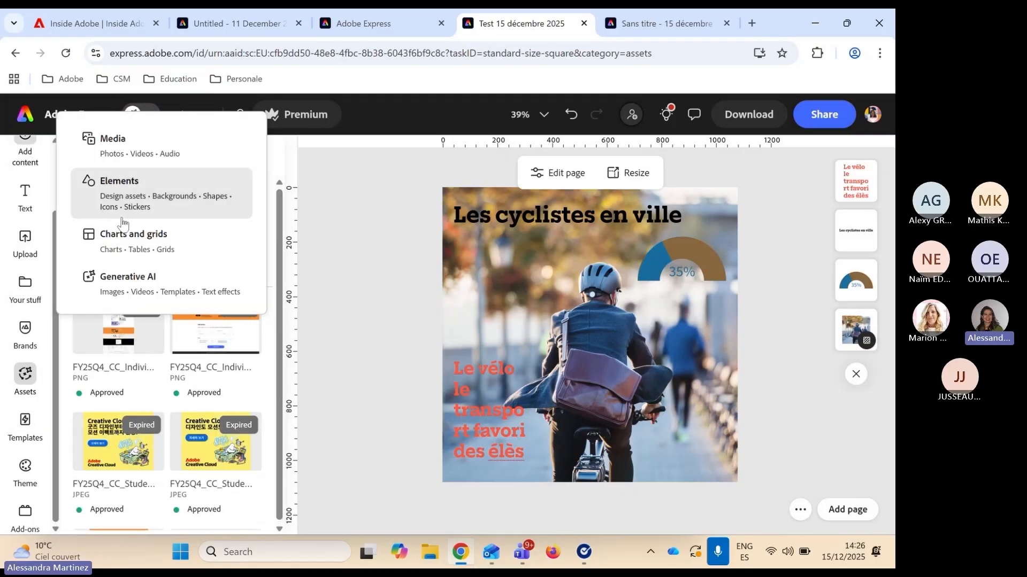
{"action": "left_click", "coordinate": [156, 196]}
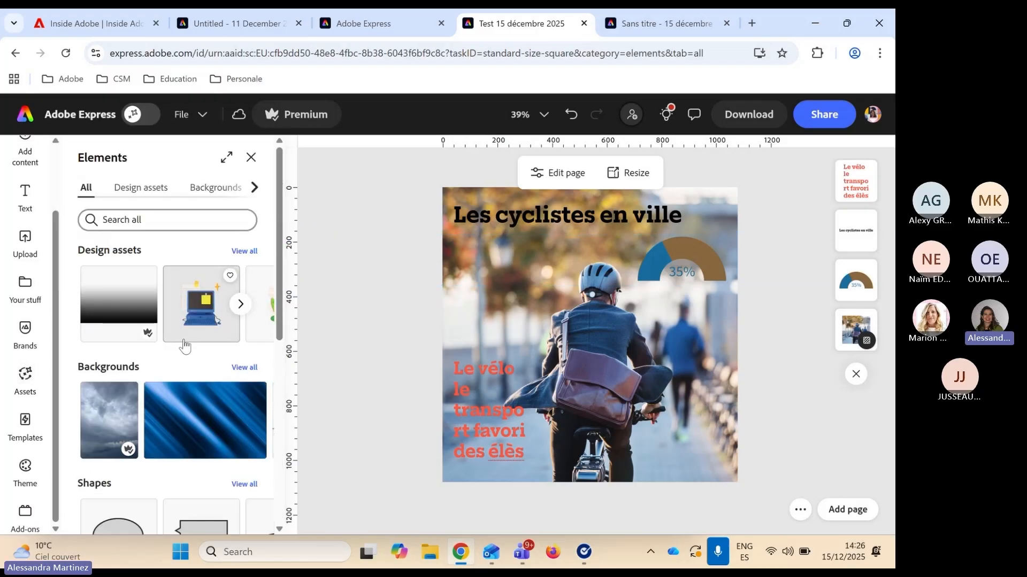
{"action": "scroll", "coordinate": [182, 347], "scroll_direction": "down", "scroll_amount": 1}
{"action": "scroll", "coordinate": [161, 396], "scroll_direction": "down", "scroll_amount": 4}
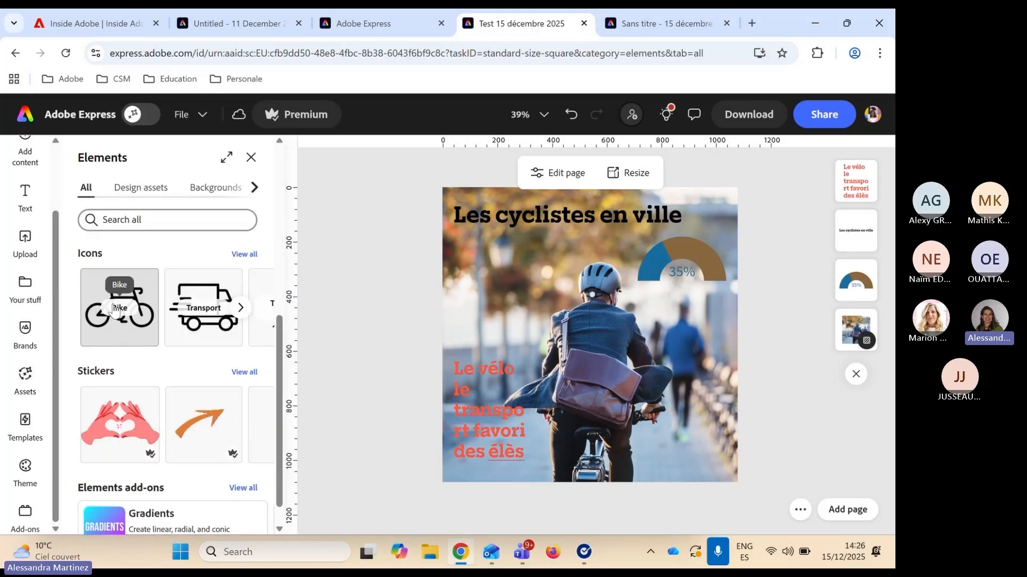
{"action": "left_click", "coordinate": [141, 339]}
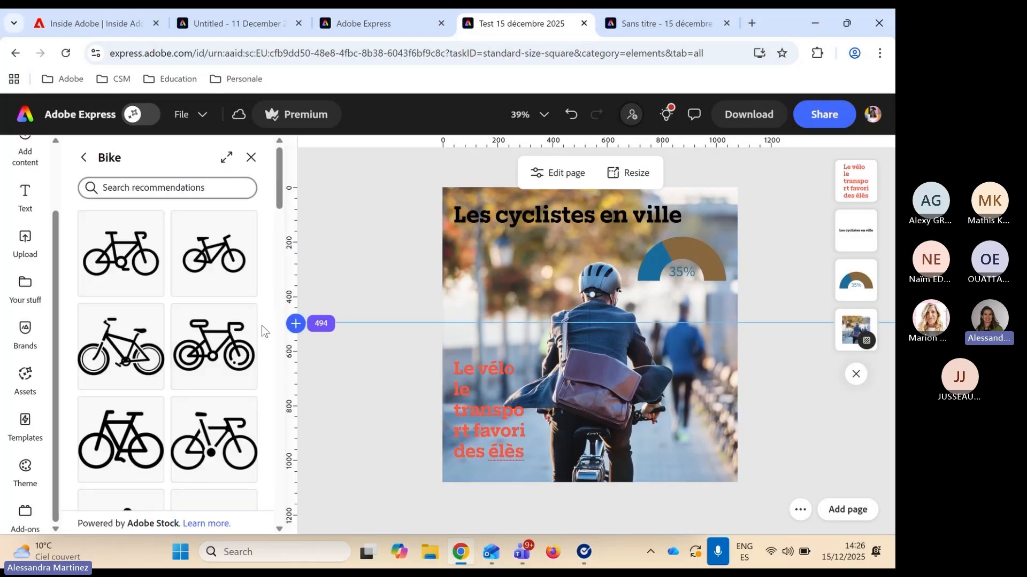
{"action": "left_click", "coordinate": [122, 256]}
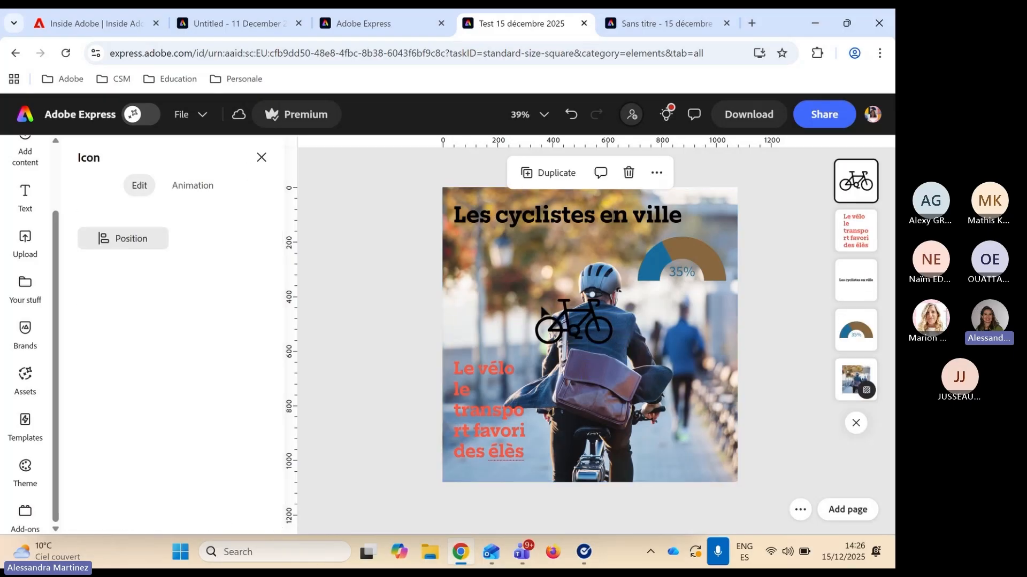
Move the bicycle icon under the start of the heading and enlarge it to reach near the cyclist's helmet
{"action": "left_click_drag", "start_coordinate": [582, 316], "coordinate": [508, 262]}
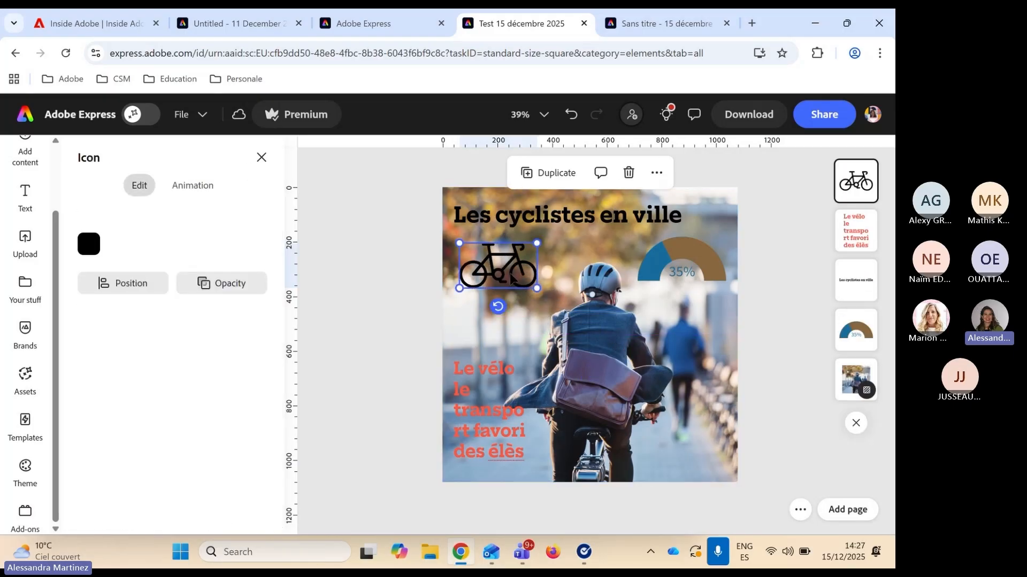
{"action": "left_click", "coordinate": [524, 304]}
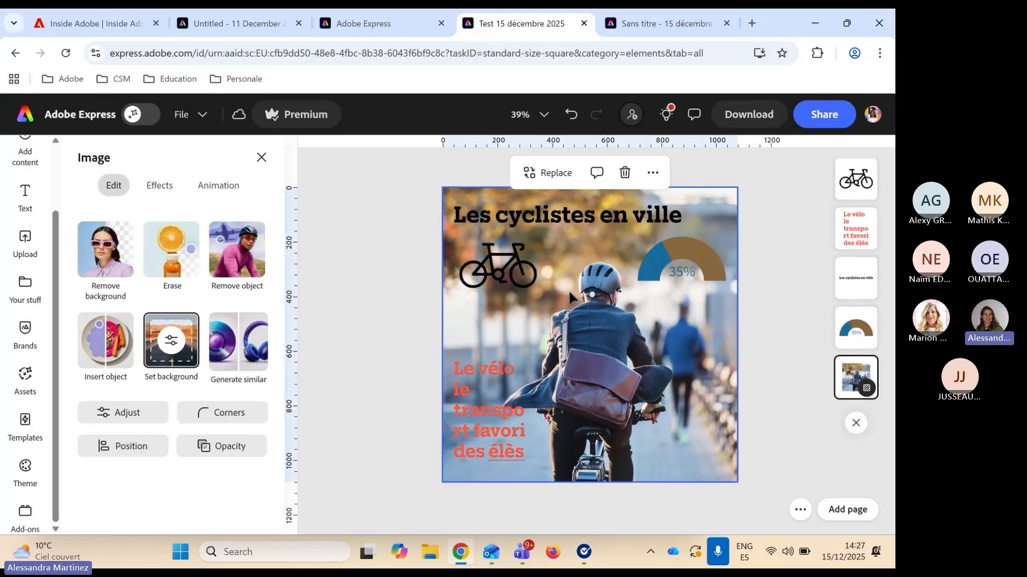
{"action": "left_click", "coordinate": [534, 286]}
{"action": "left_click_drag", "start_coordinate": [536, 288], "coordinate": [559, 300]}
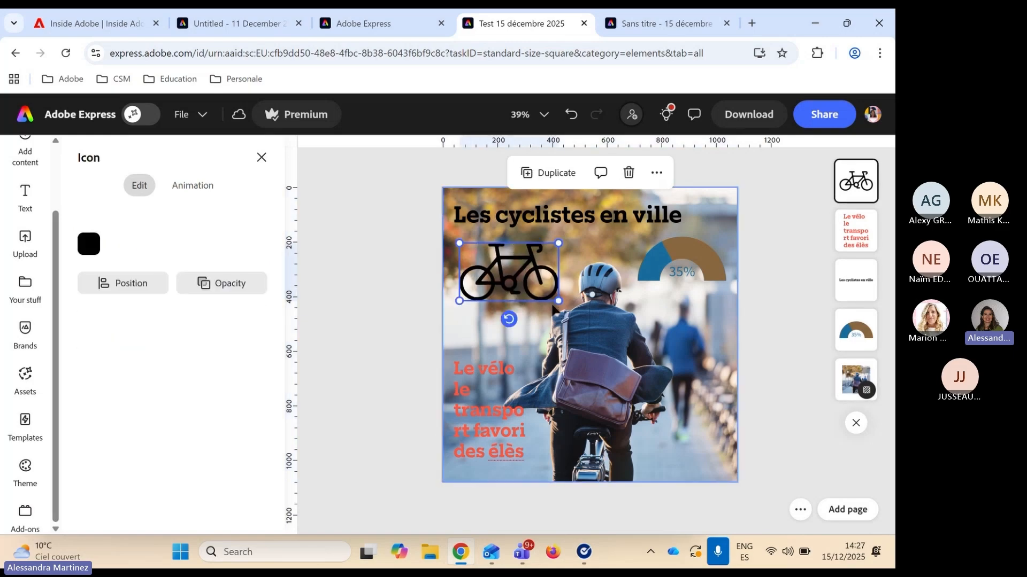
{"action": "left_click", "coordinate": [556, 309]}
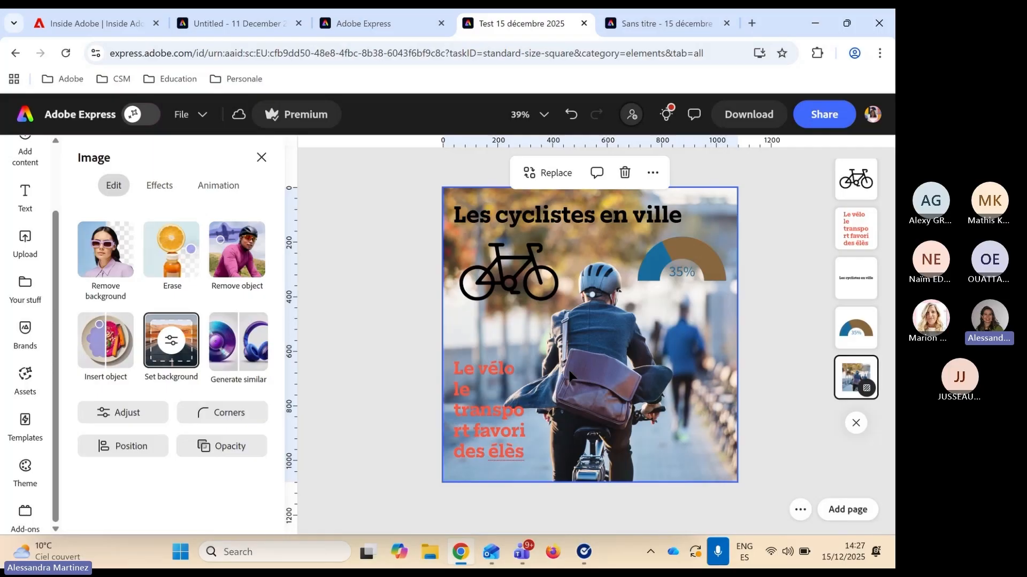
Set the progress chart's value to 60%
{"action": "left_click", "coordinate": [678, 276]}
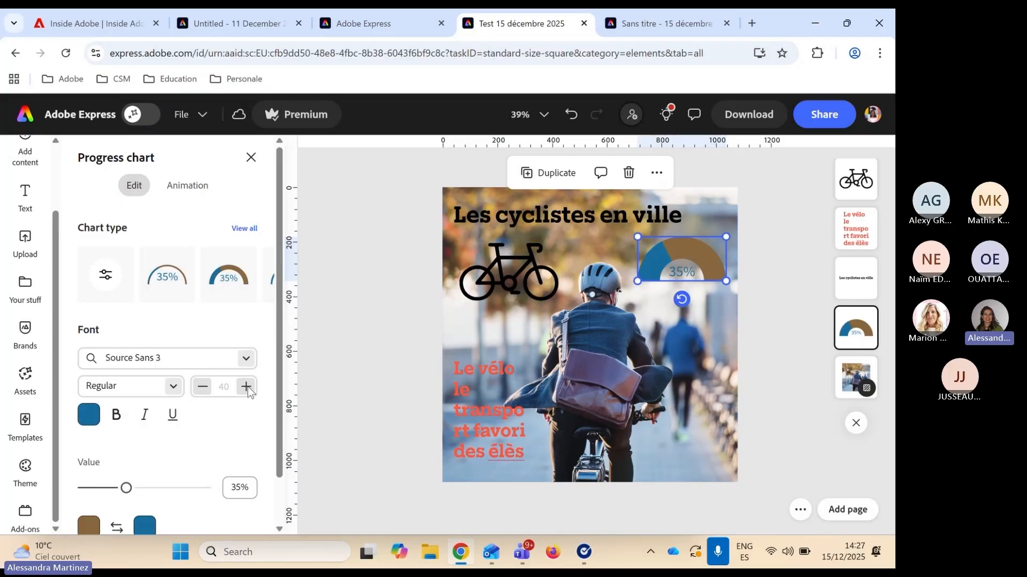
{"action": "left_click", "coordinate": [248, 485]}
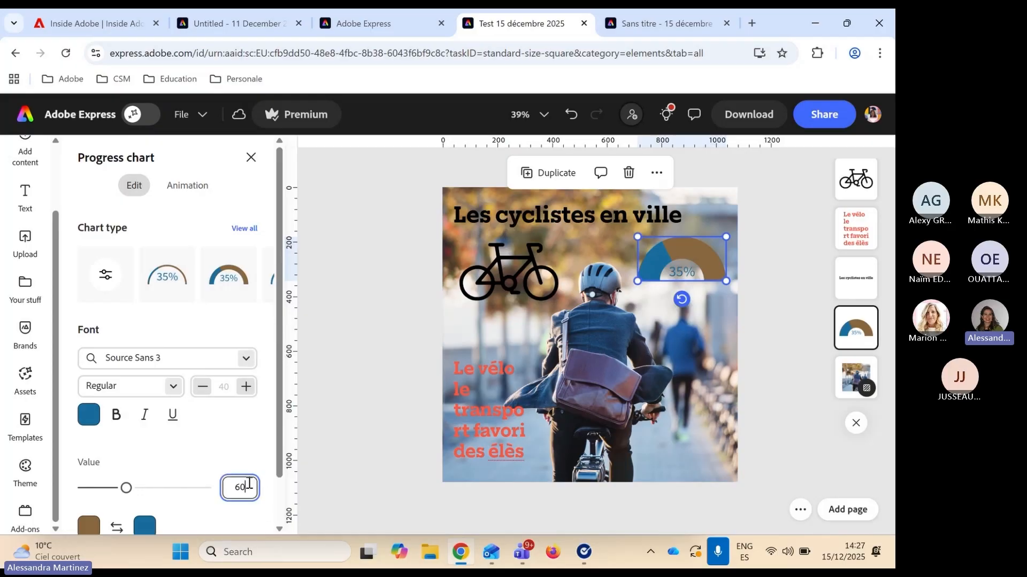
{"action": "key", "text": "Return"}
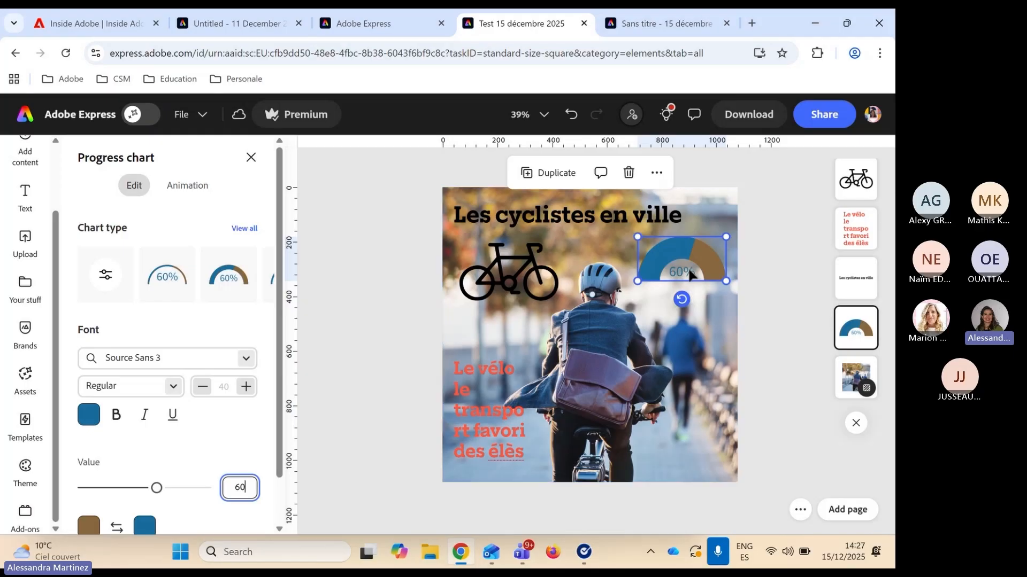
Change the progress chart's type from the half-circle gauge to the full ring with the percentage in its centre
{"action": "left_click", "coordinate": [705, 261]}
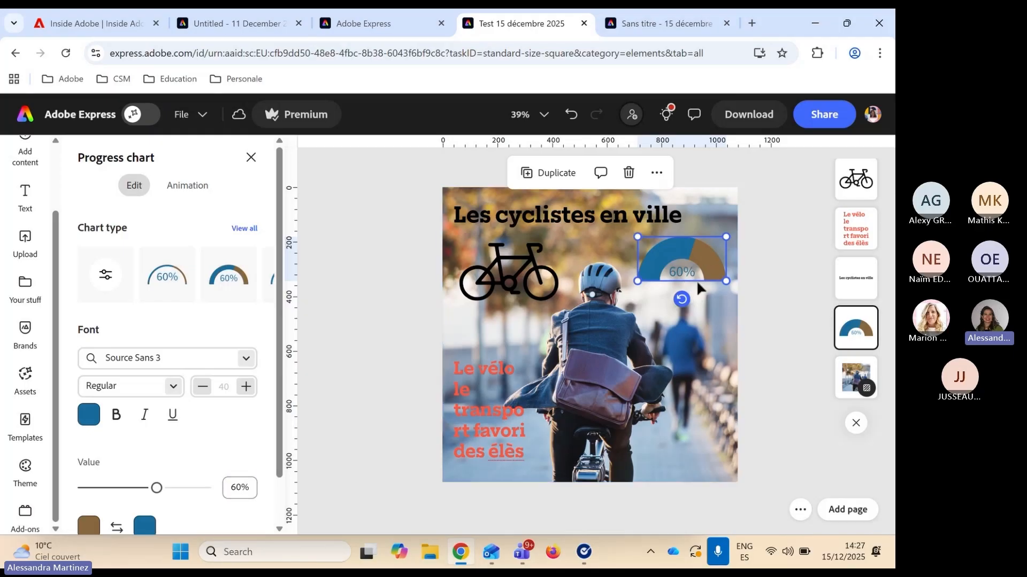
{"action": "left_click", "coordinate": [252, 277]}
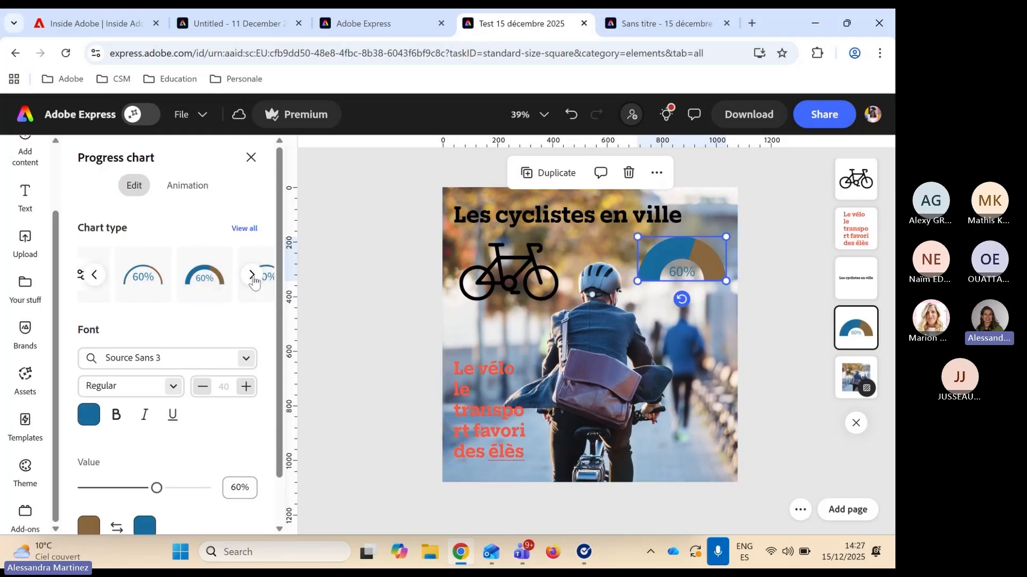
{"action": "left_click", "coordinate": [252, 277]}
{"action": "left_click", "coordinate": [252, 277]}
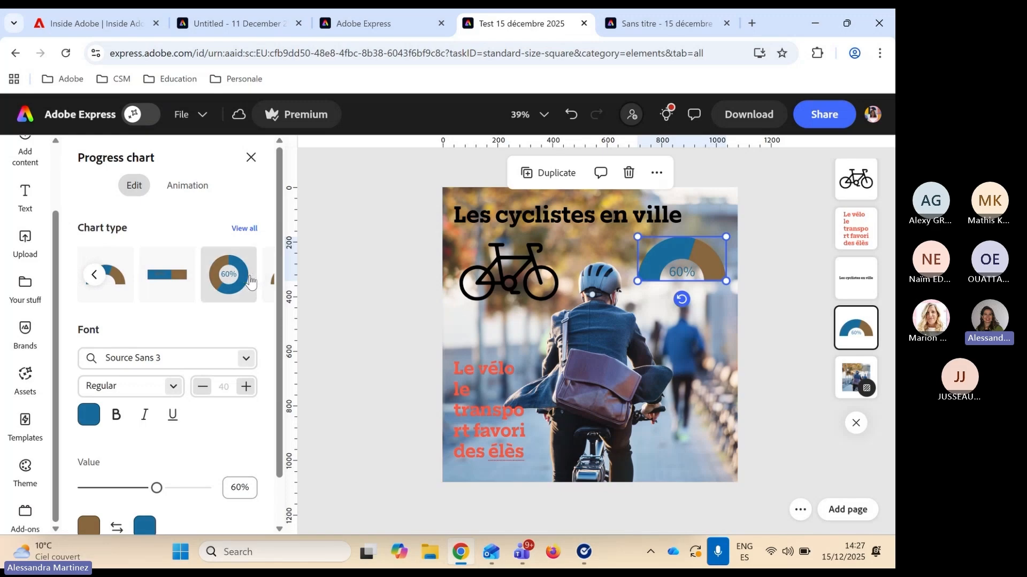
{"action": "left_click", "coordinate": [252, 277]}
{"action": "left_click", "coordinate": [202, 281]}
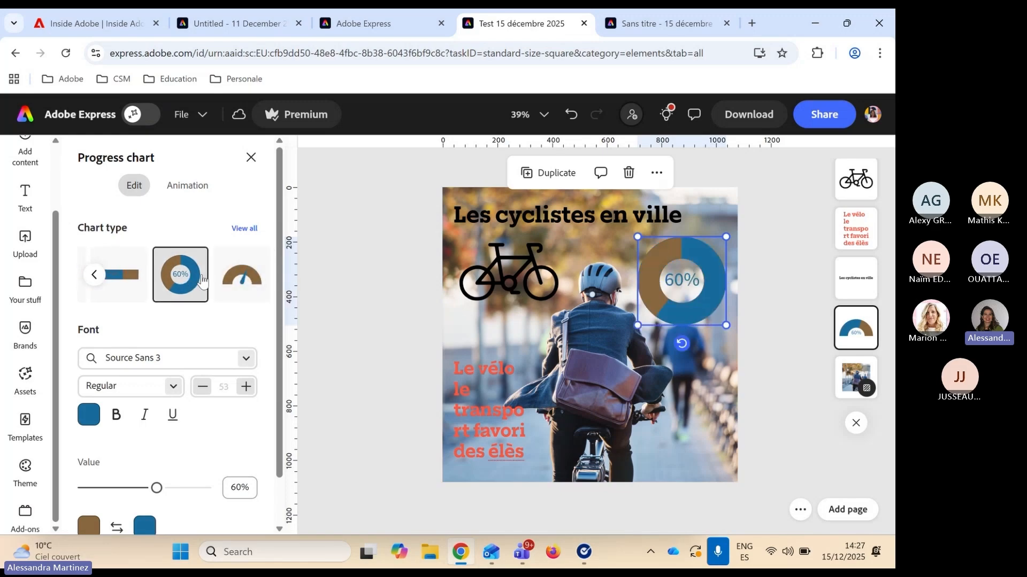
{"action": "left_click", "coordinate": [94, 275]}
{"action": "left_click", "coordinate": [182, 275]}
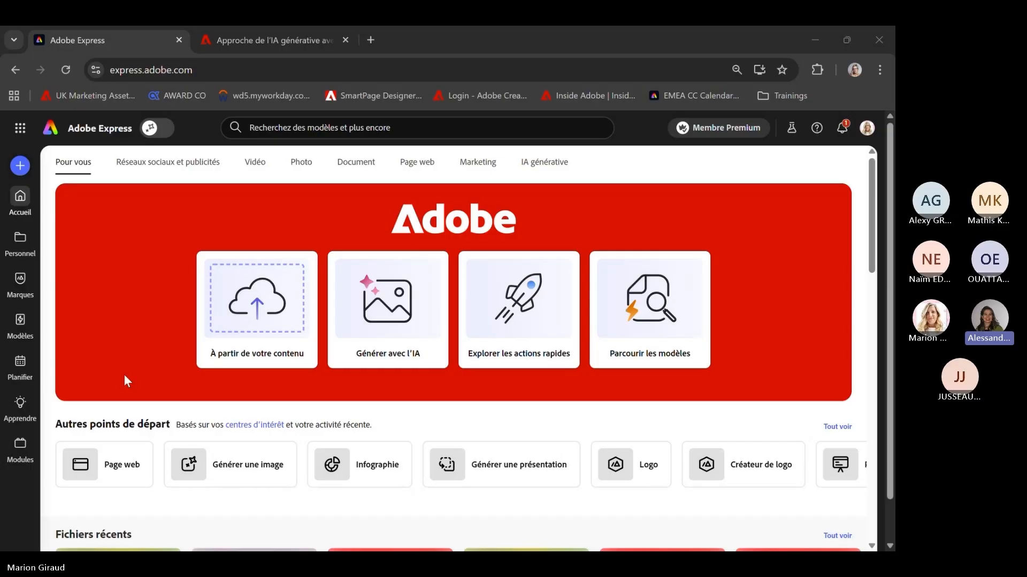
Open the Dataviz design from the recent files and dismiss the page-editing options to show its first page
{"action": "scroll", "coordinate": [259, 409], "scroll_direction": "down", "scroll_amount": 2}
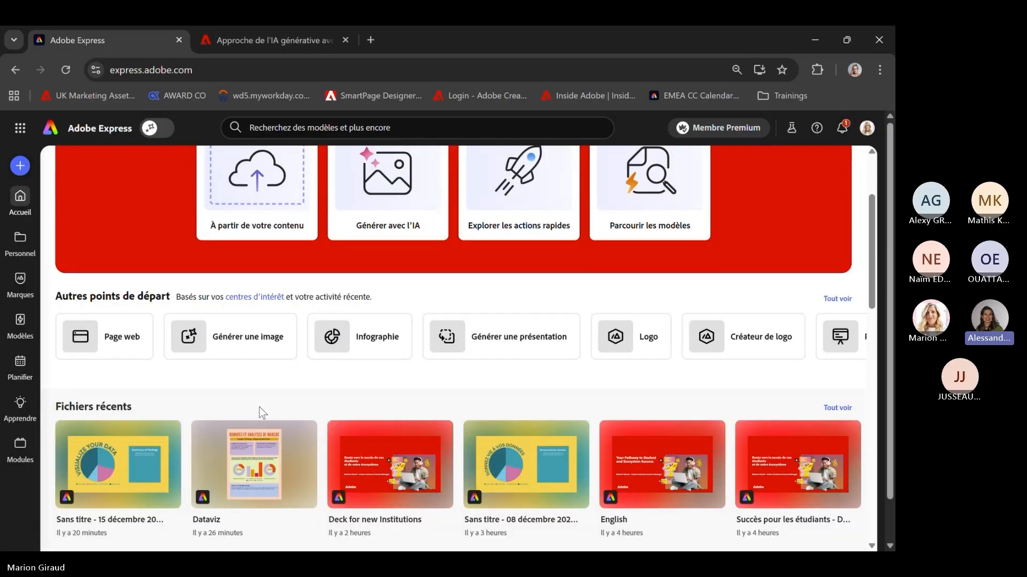
{"action": "left_click", "coordinate": [270, 418]}
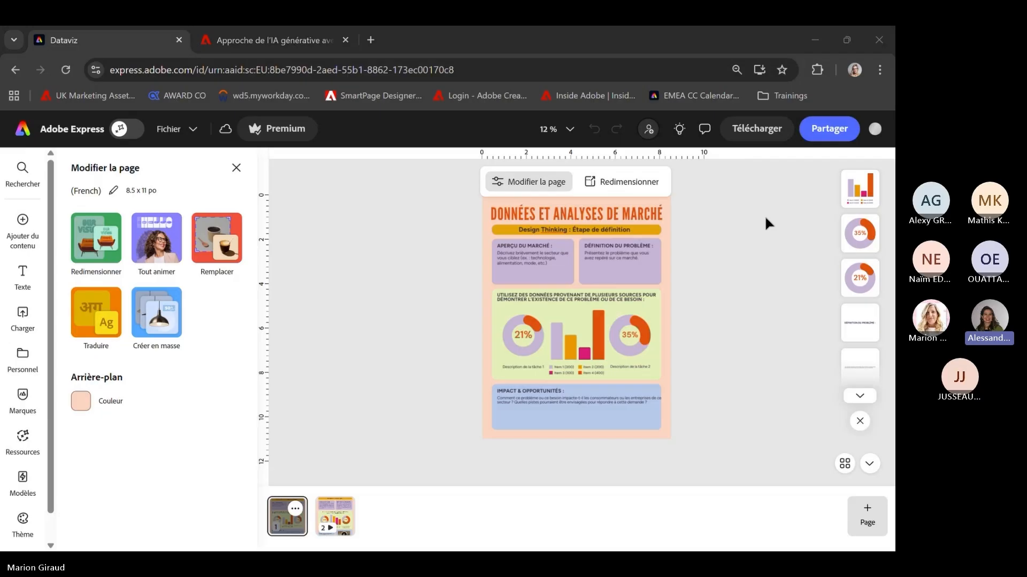
{"action": "scroll", "coordinate": [765, 216], "scroll_direction": "up", "scroll_amount": 3}
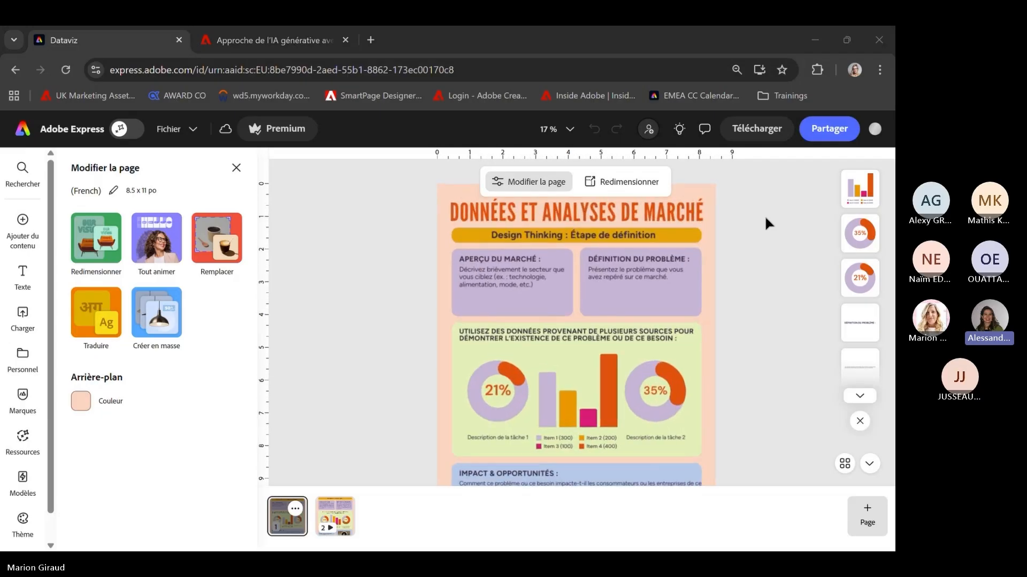
{"action": "left_click", "coordinate": [235, 167]}
{"action": "left_click", "coordinate": [22, 240]}
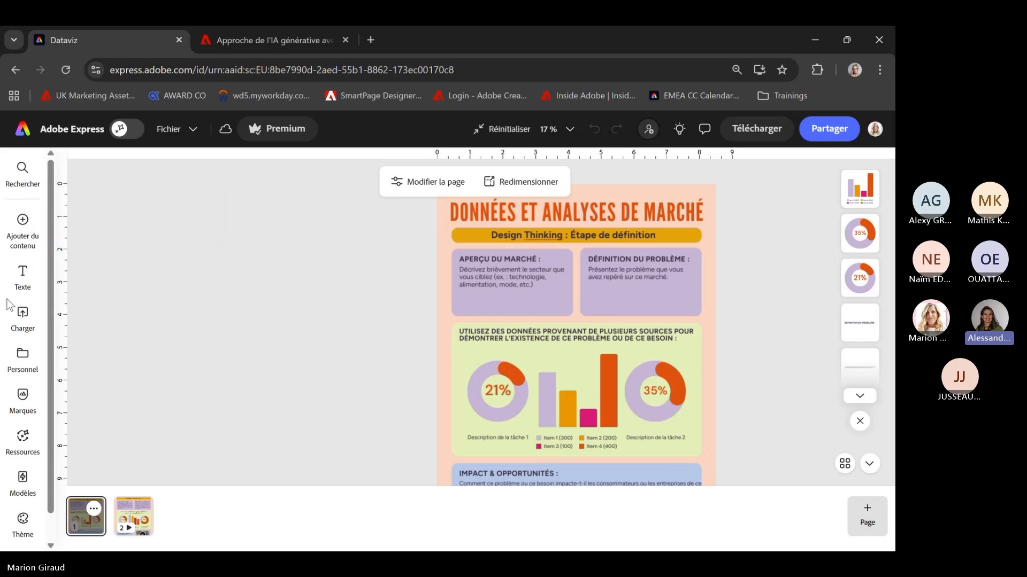
{"action": "scroll", "coordinate": [7, 299], "scroll_direction": "up", "scroll_amount": 3}
{"action": "scroll", "coordinate": [7, 299], "scroll_direction": "down", "scroll_amount": 3}
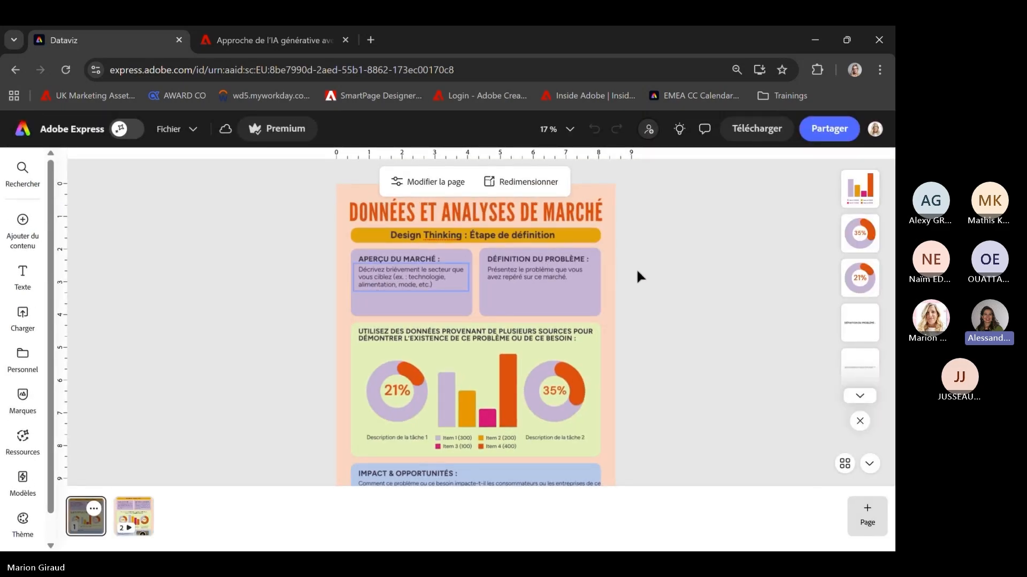
{"action": "scroll", "coordinate": [637, 271], "scroll_direction": "down", "scroll_amount": 3}
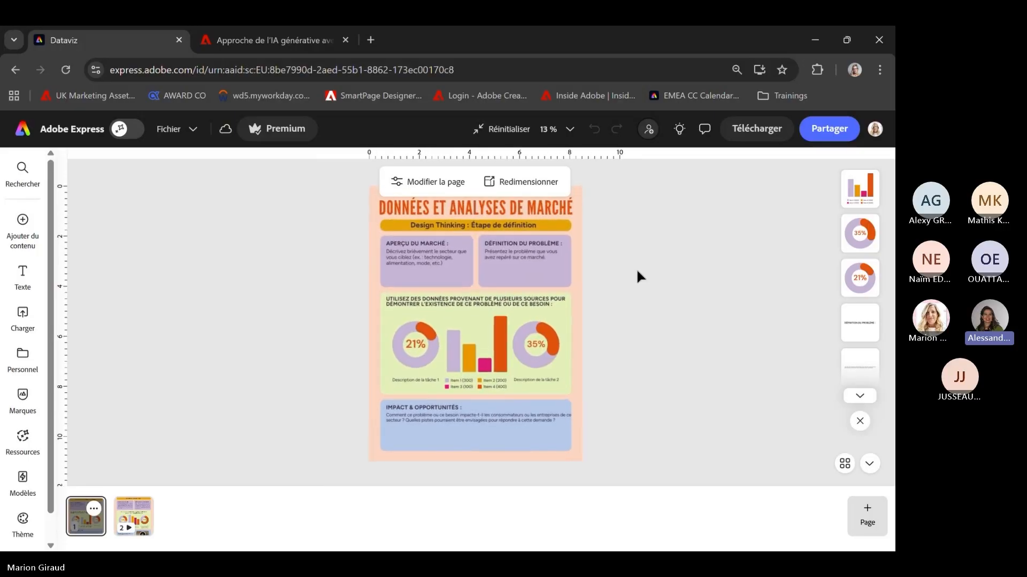